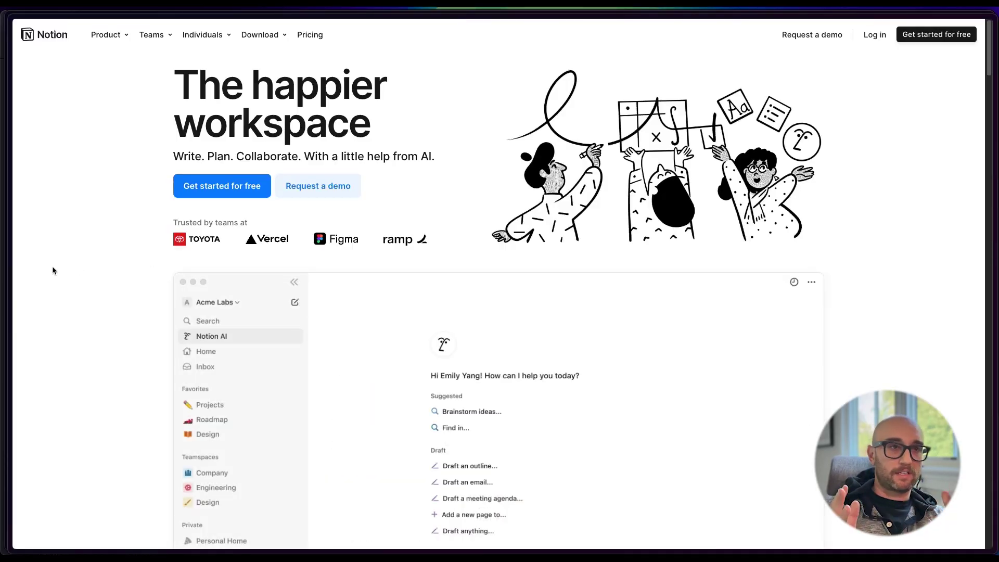
- Preview the Docs, Projects, AI, Calendar and Sites product demos on the Notion homepage
scroll(52, 270, "down", 8)
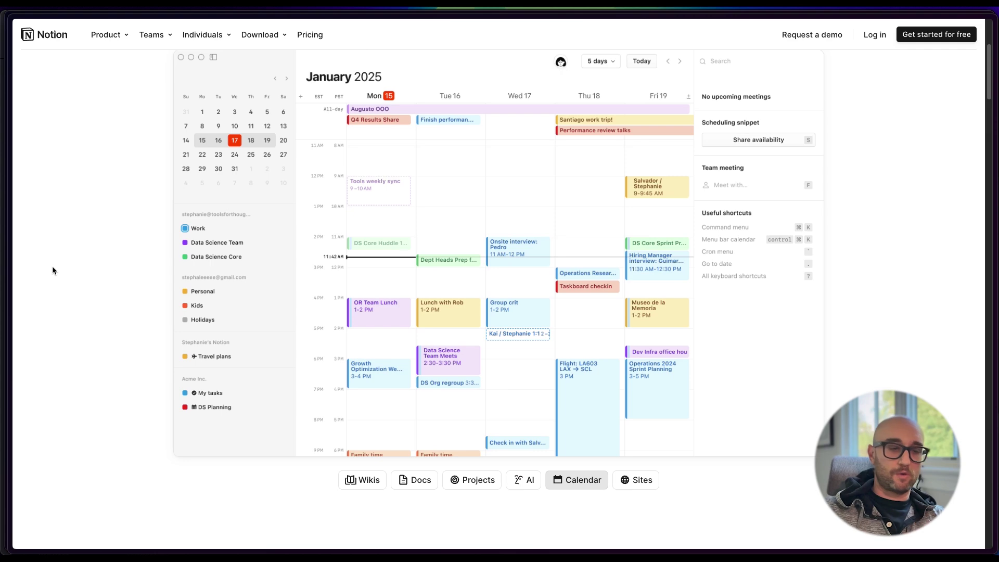
left_click(345, 272)
scroll(304, 314, "up", 5)
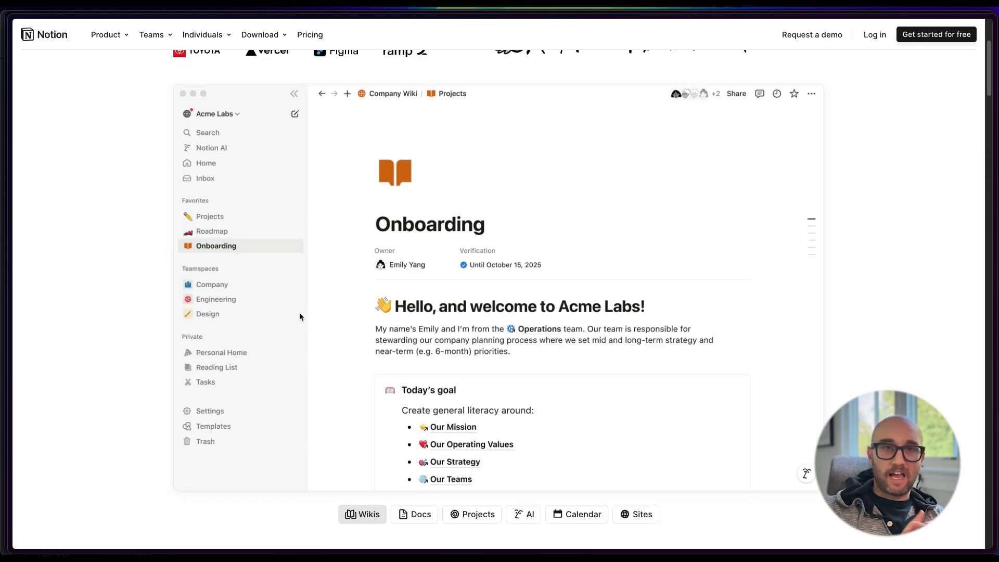
left_click(419, 519)
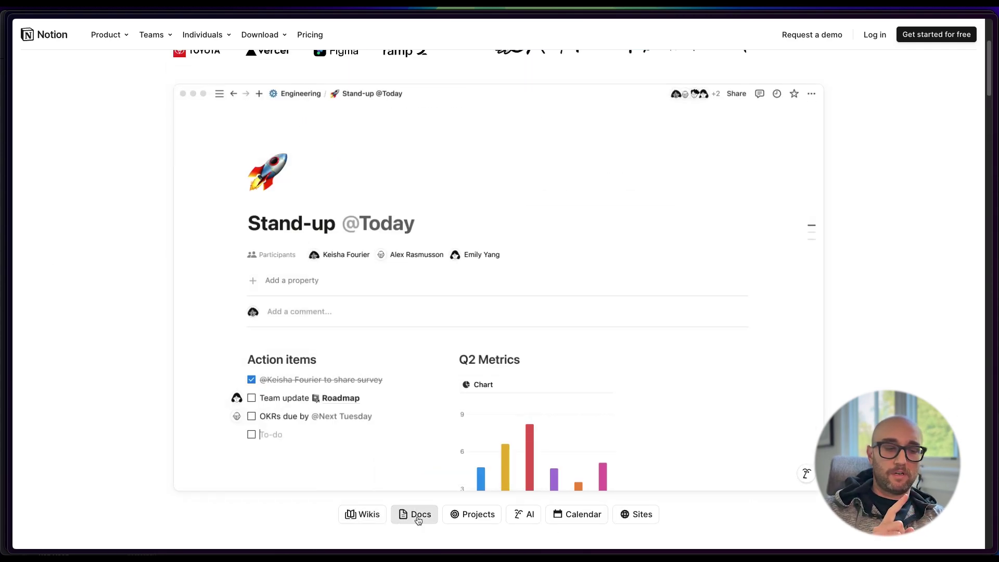
left_click(459, 521)
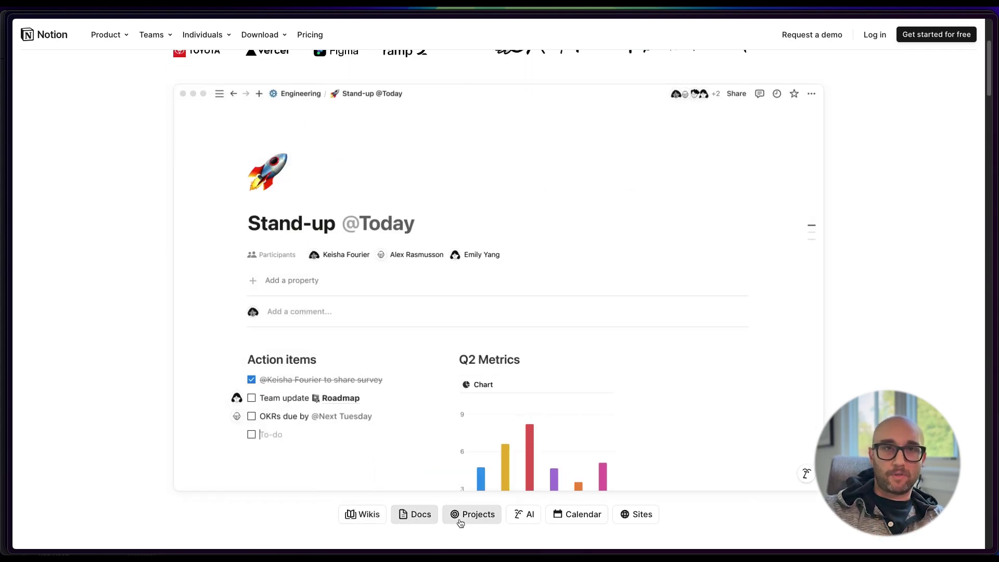
left_click(529, 520)
left_click(571, 521)
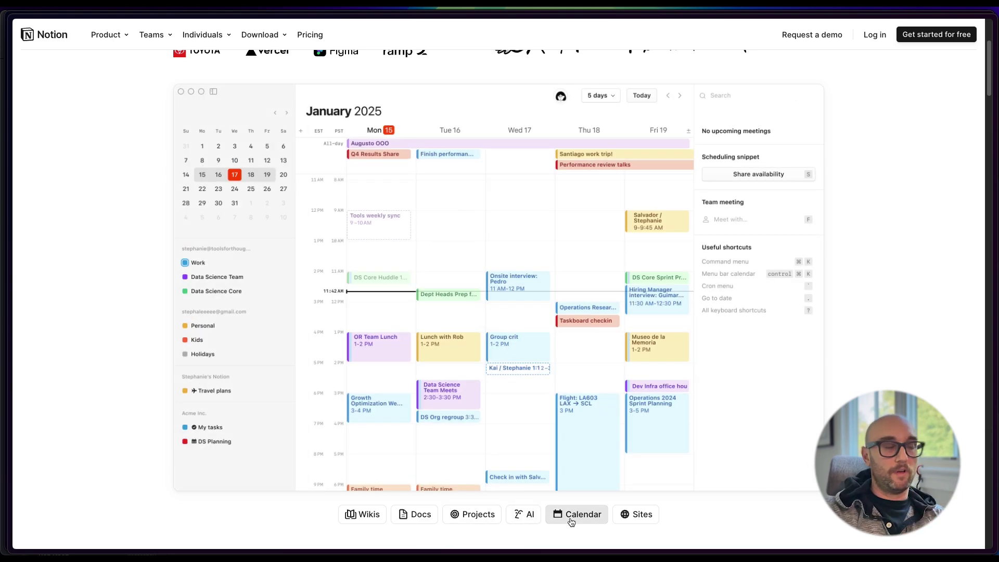
left_click(644, 522)
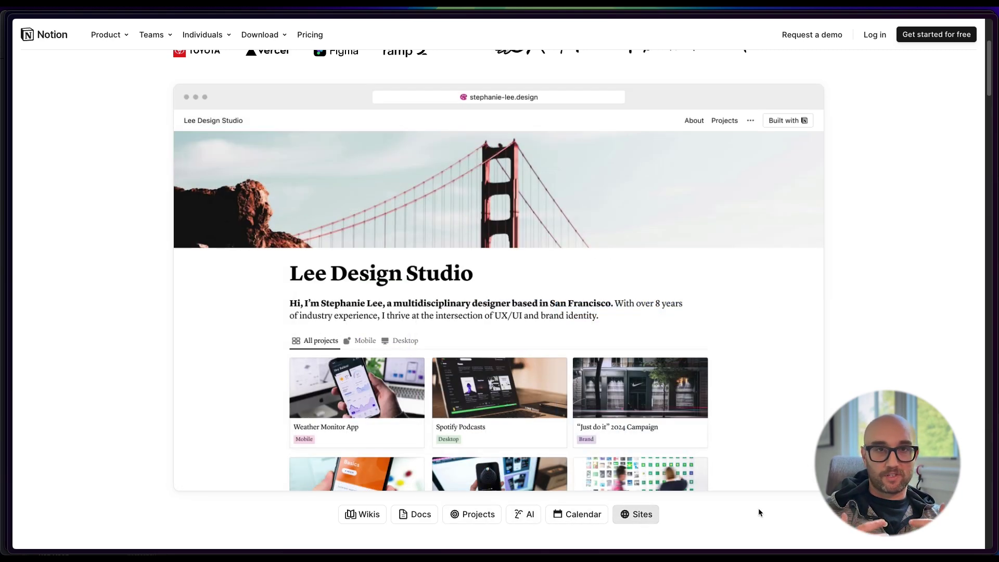
- Look through the rest of the Notion homepage, from the docs and workflow sections down to the templates
scroll(761, 512, "down", 10)
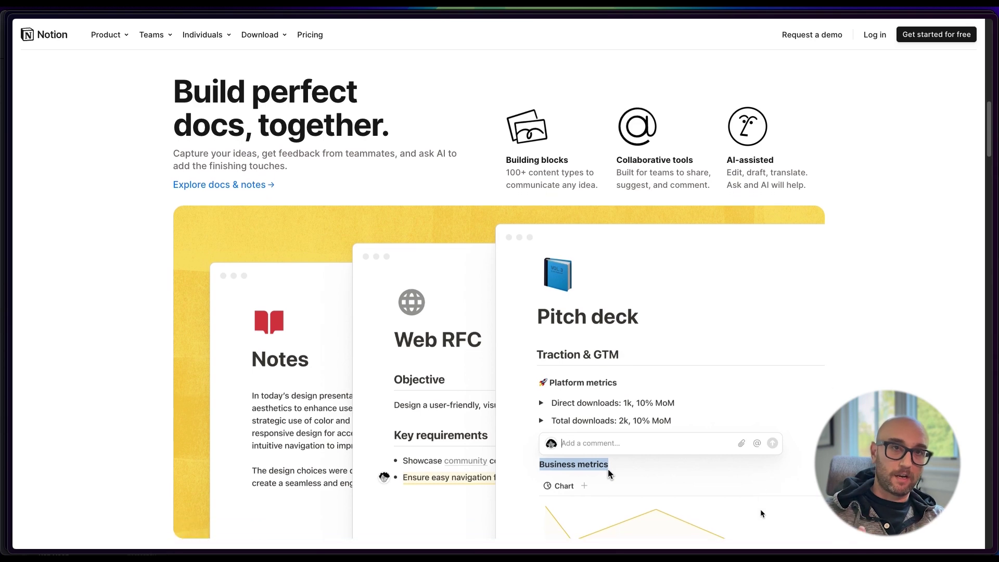
scroll(759, 511, "down", 3)
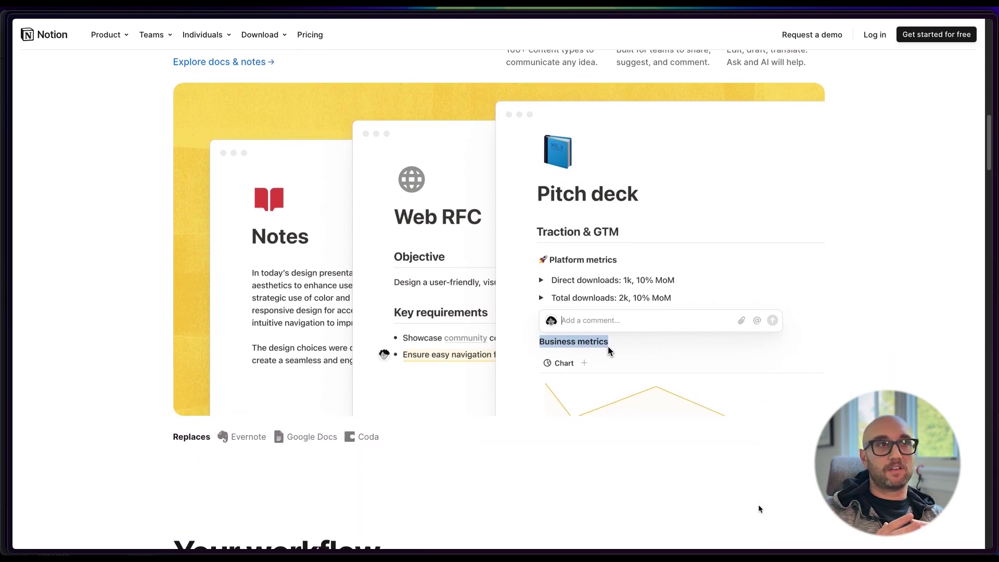
scroll(758, 508, "down", 6)
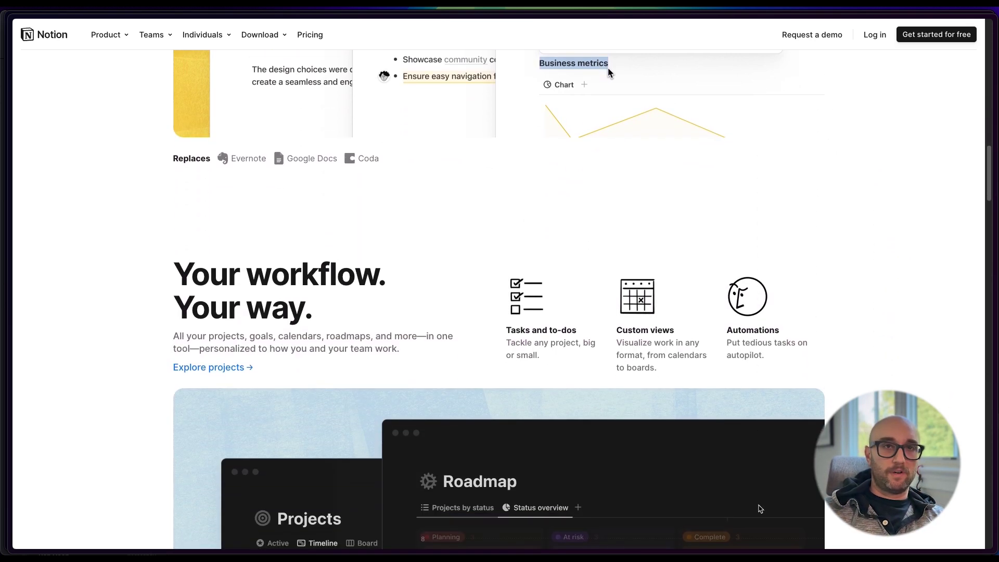
scroll(758, 508, "down", 9)
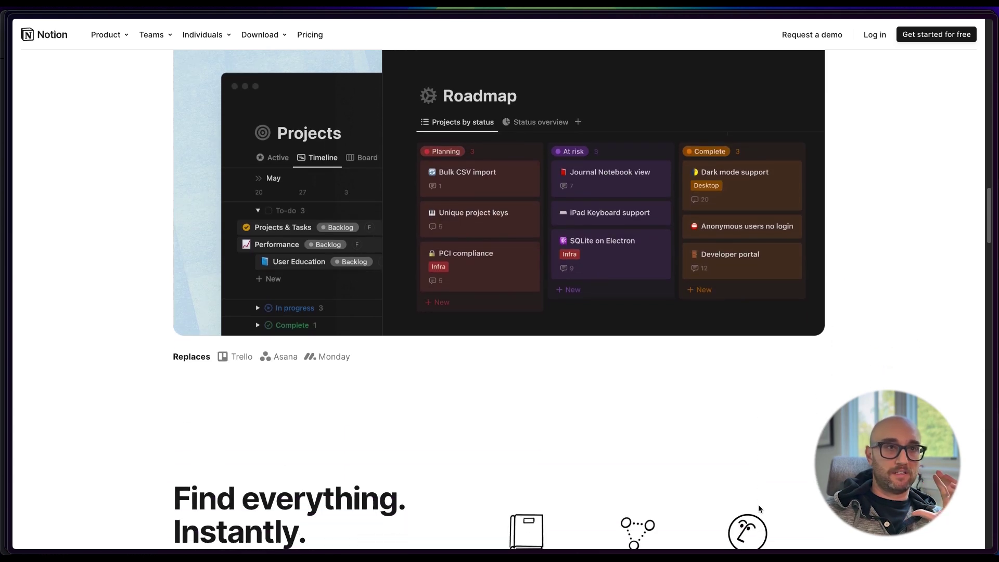
scroll(759, 508, "down", 10)
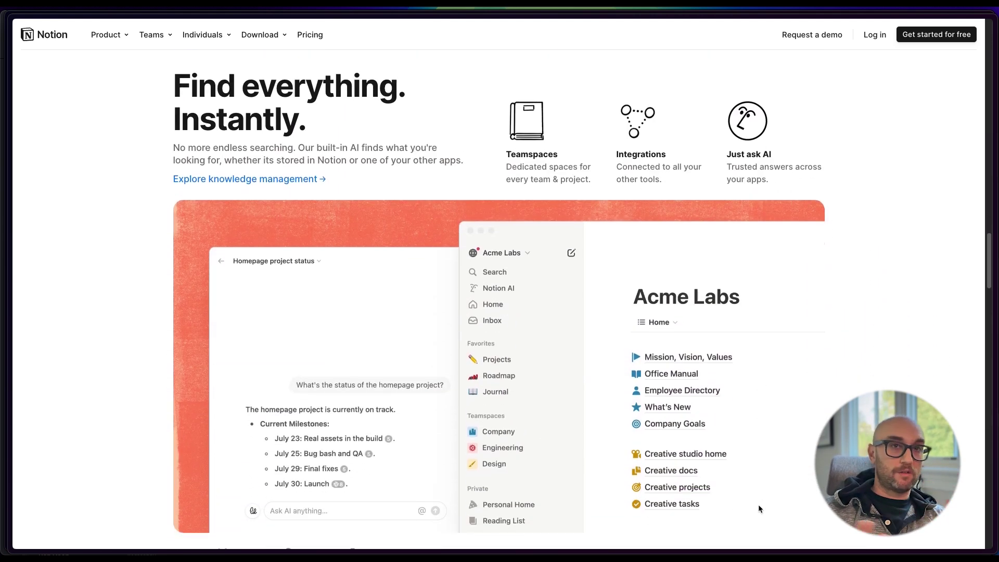
scroll(759, 508, "down", 14)
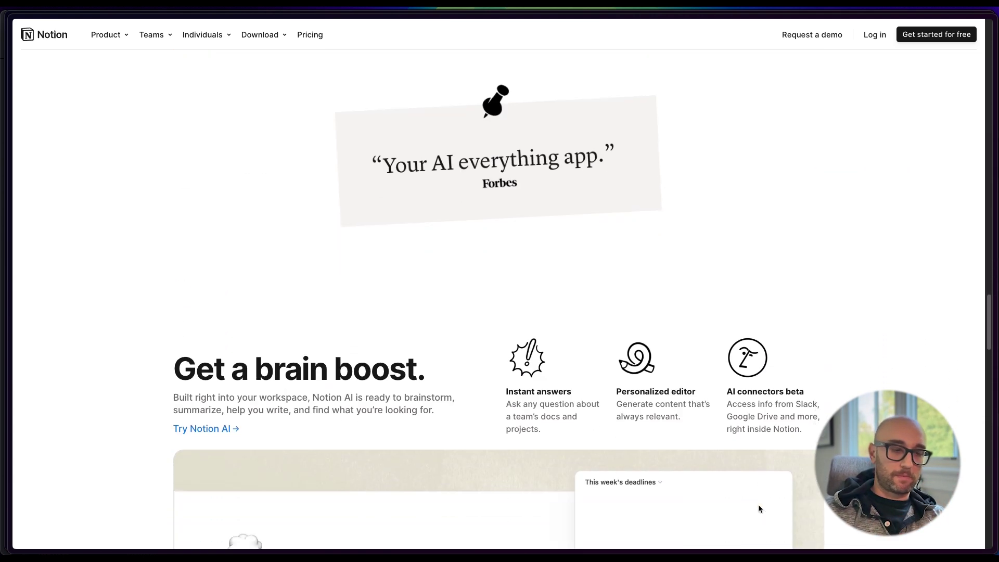
scroll(758, 508, "down", 13)
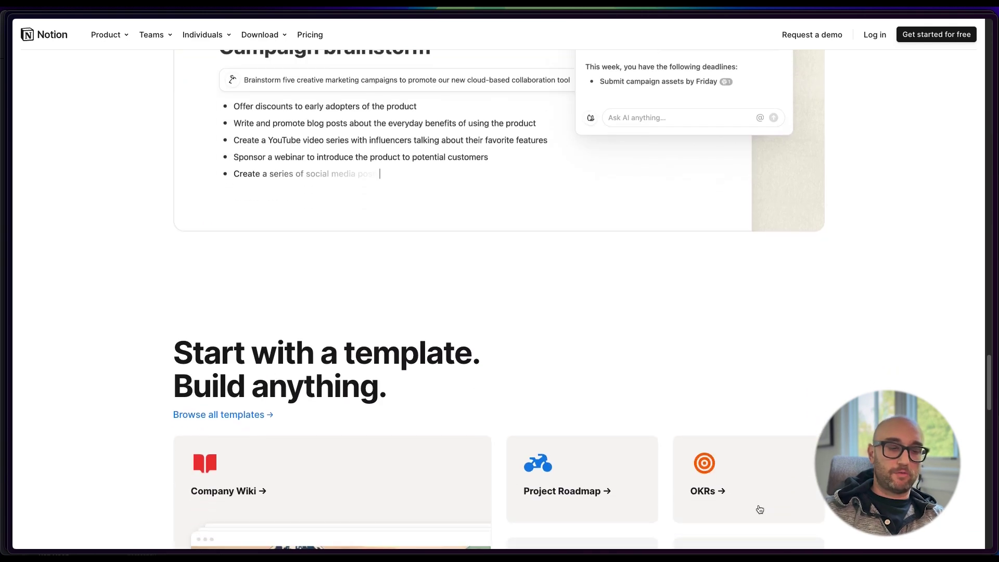
scroll(759, 509, "down", 6)
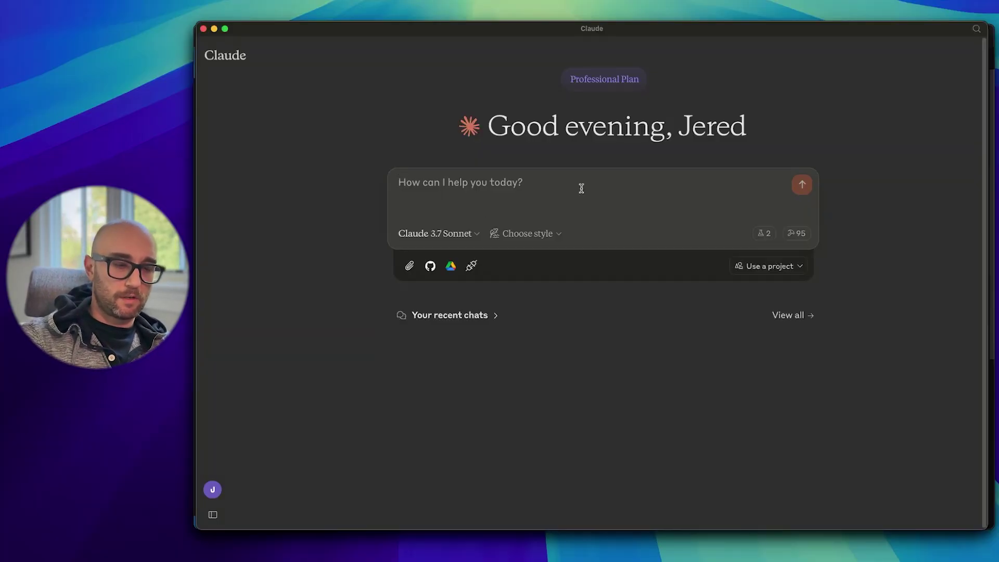
- In Claude, send a request for a Notion software development page usable as a Kanban board, using sequential thinking, Brave Search and mock data
key("alt+space")
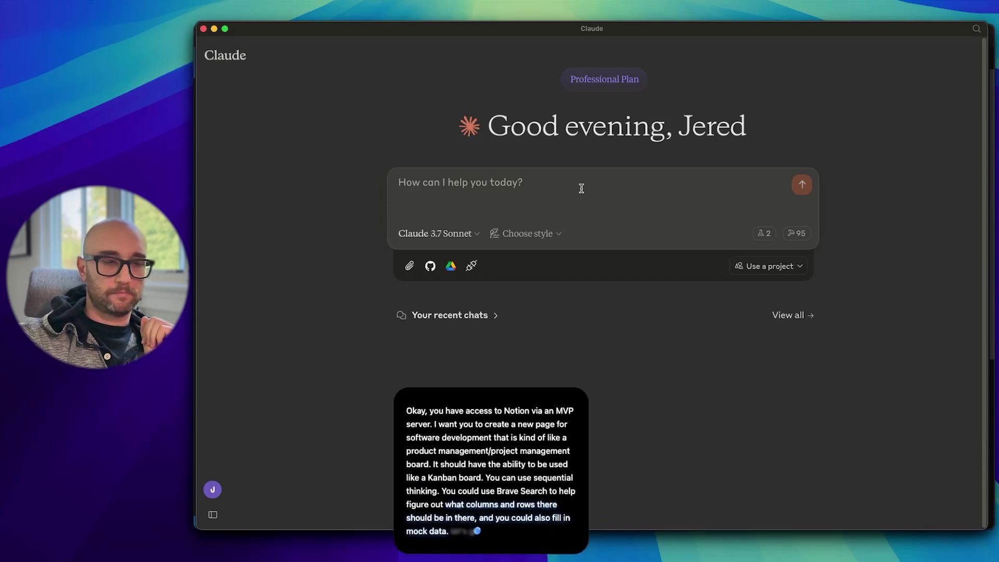
key("Return")
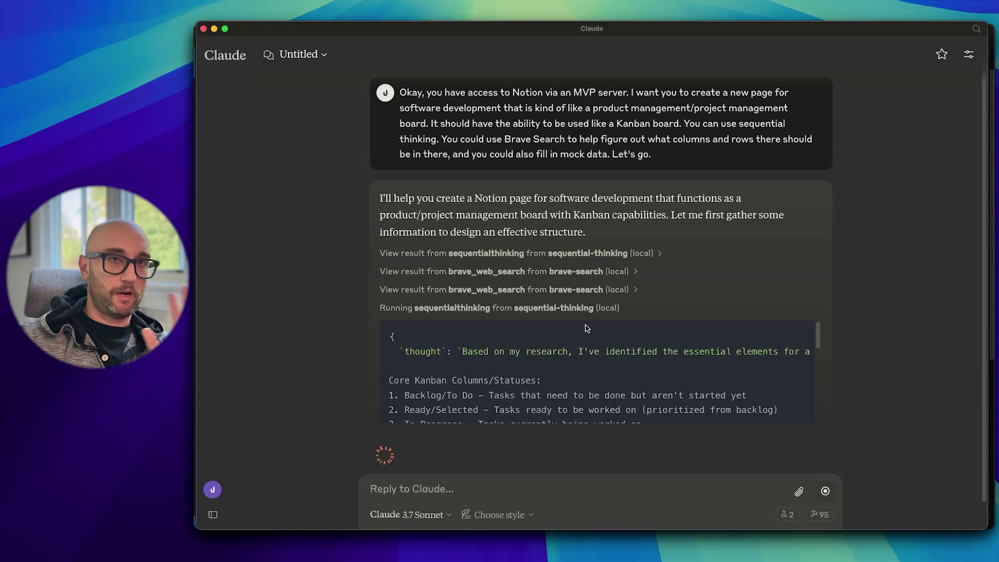
- Check the Automated MCP Pages page in Notion and return to the running Claude chat
key("super+Tab")
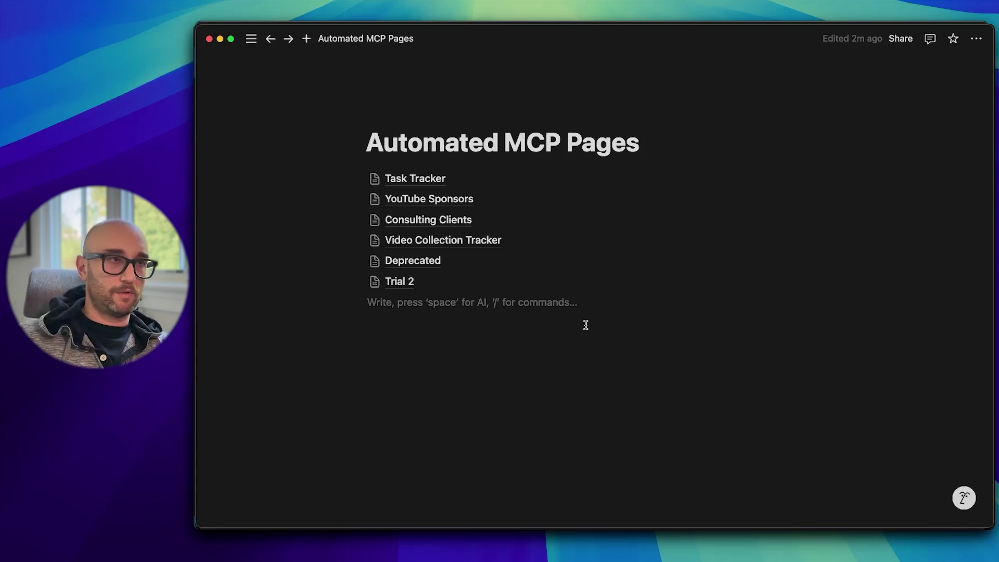
key("super+Tab")
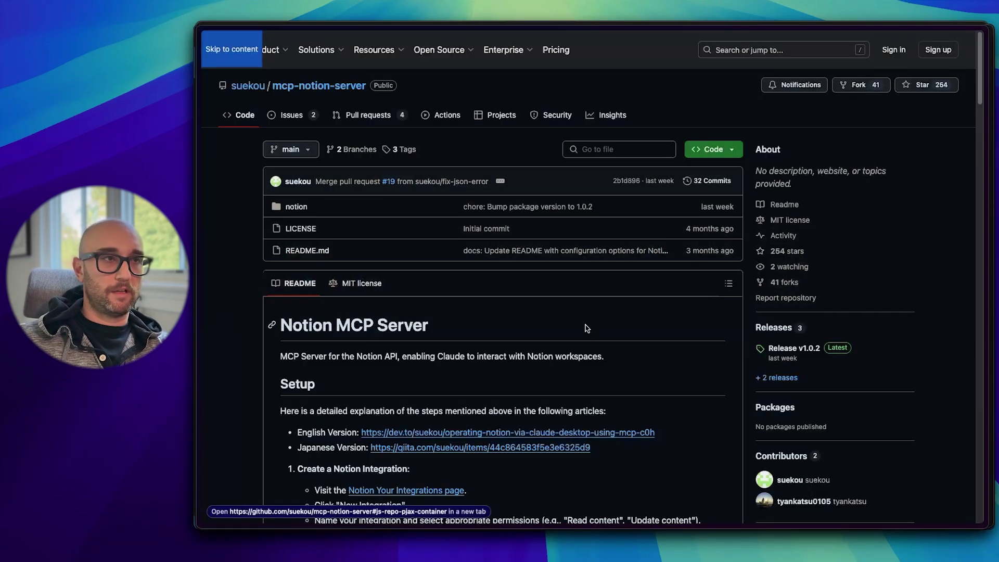
key("super+Tab")
key("Tab")
- Inspect the two Brave web search results in Claude's response and collapse them again
left_click(527, 326)
left_click(526, 325)
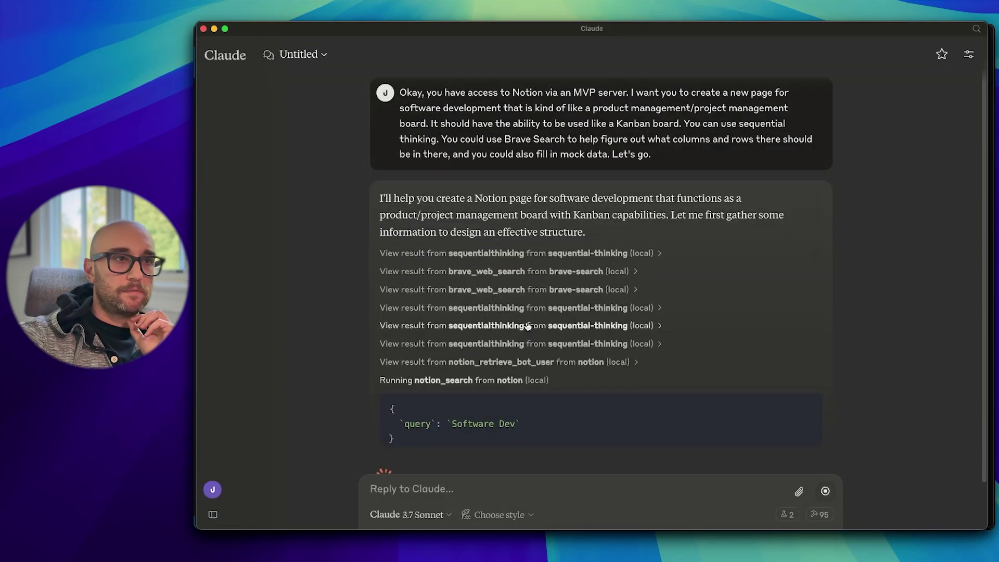
left_click(540, 254)
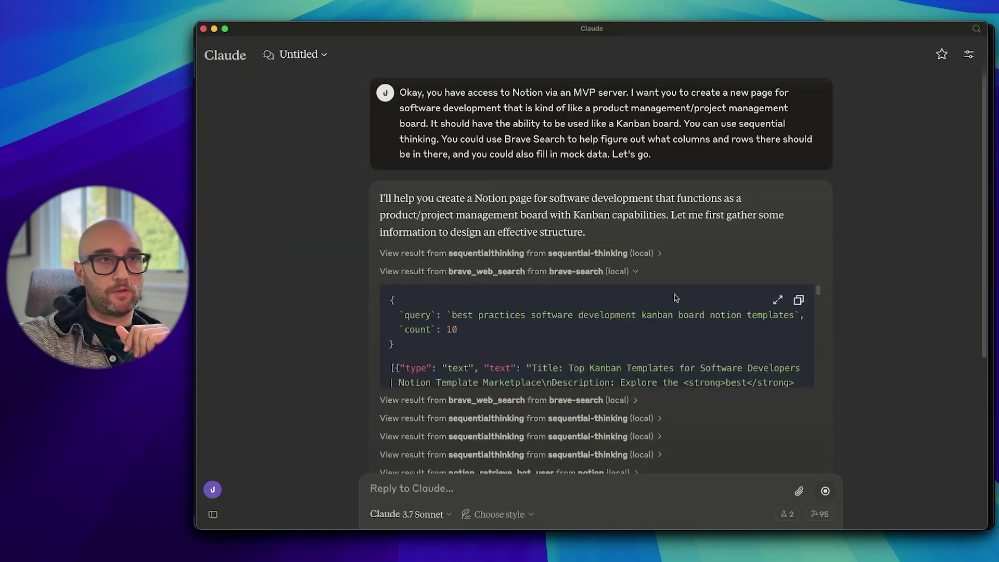
left_click(584, 272)
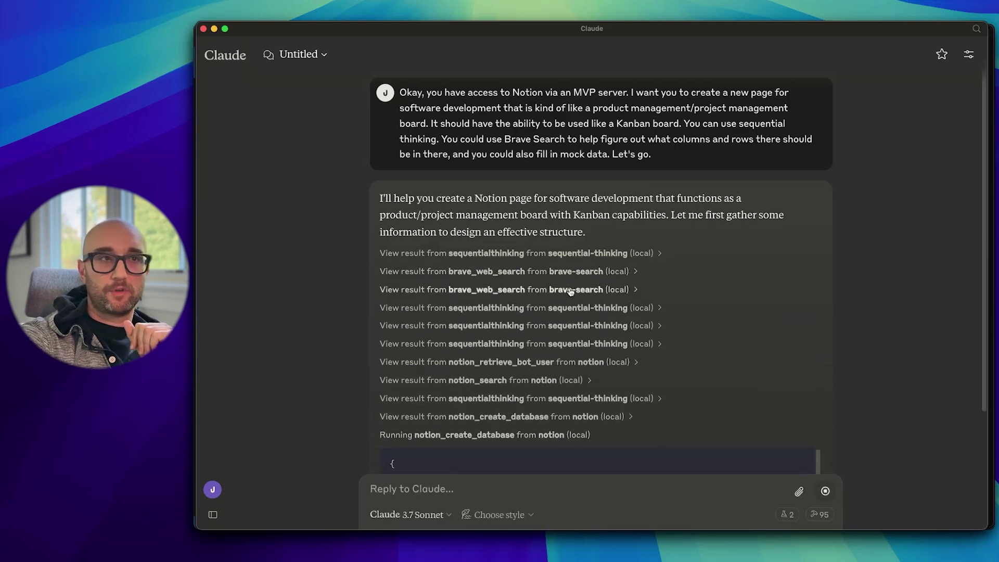
left_click(570, 290)
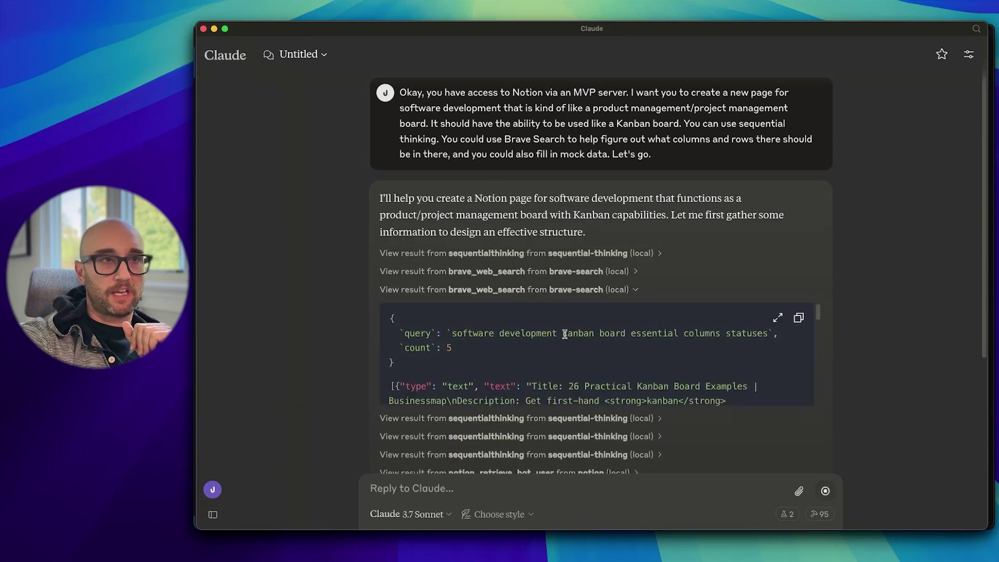
left_click(598, 290)
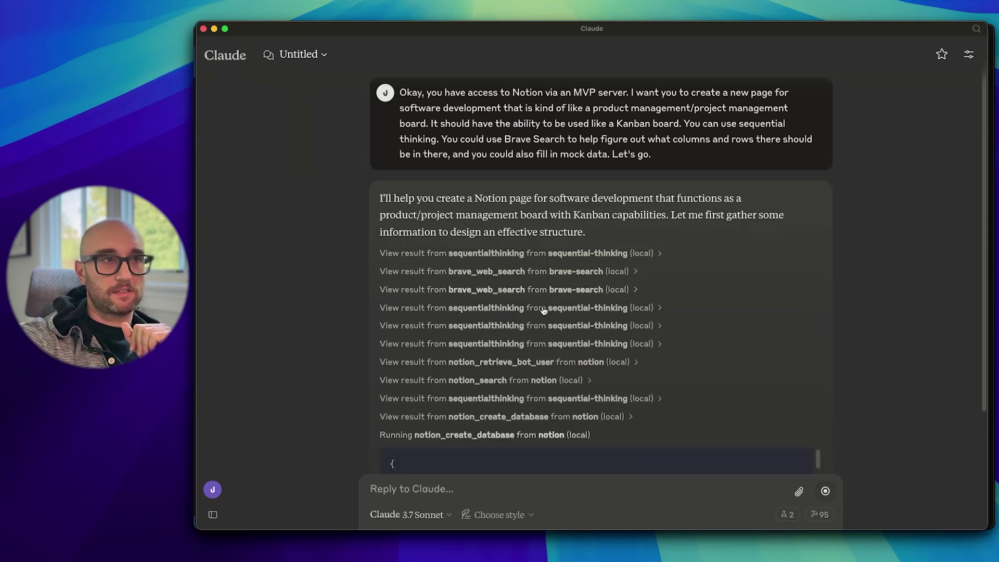
- Examine the three sequential thinking results after the web searches for the Kanban columns, page structure and implementation plan
left_click(544, 310)
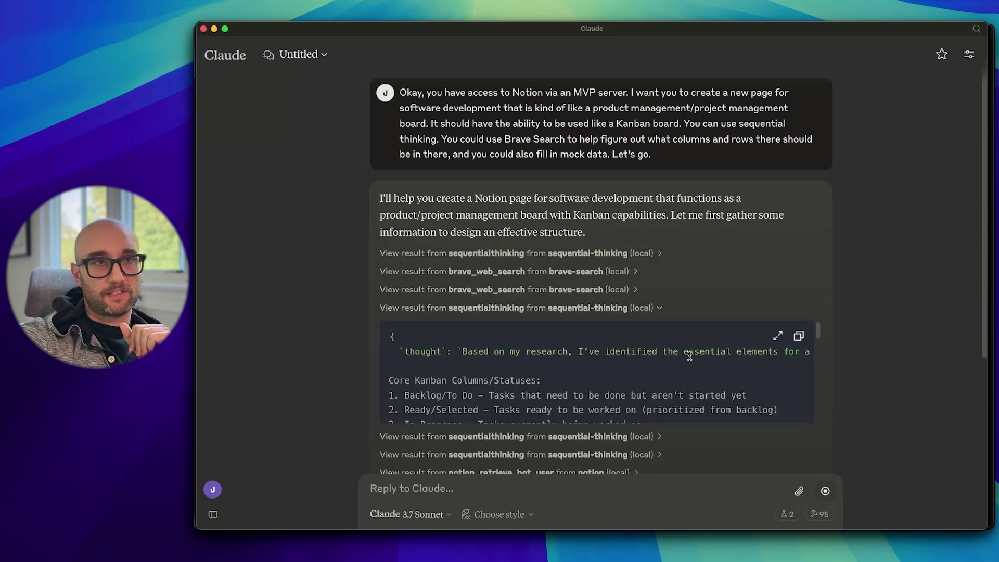
left_click(474, 308)
left_click(454, 328)
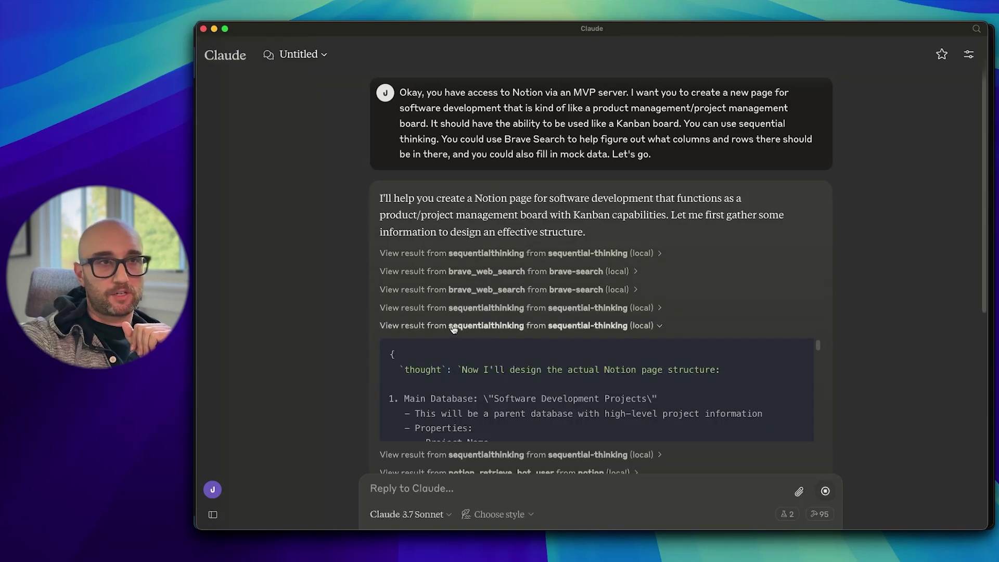
left_click(454, 327)
left_click(461, 344)
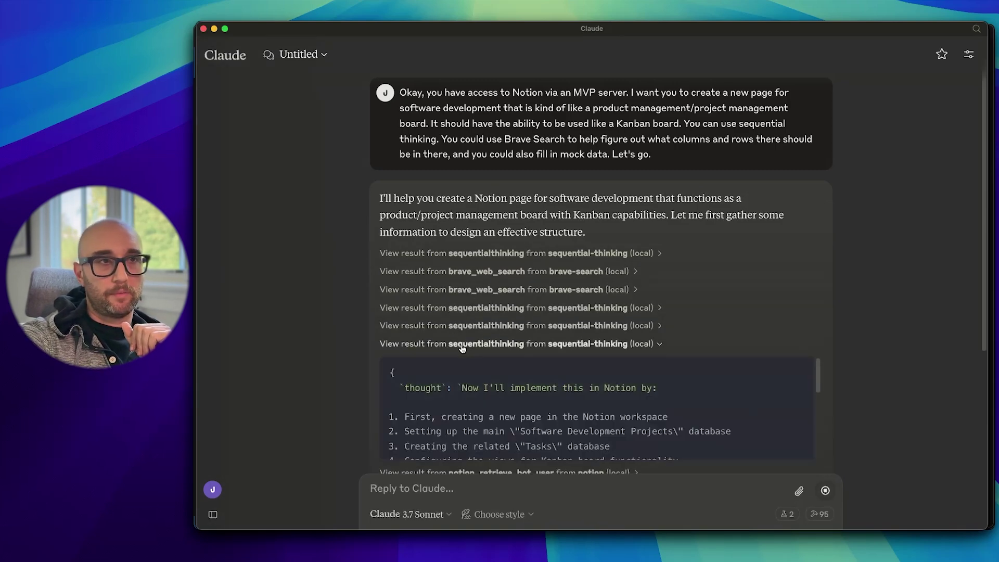
scroll(473, 390, "down", 1)
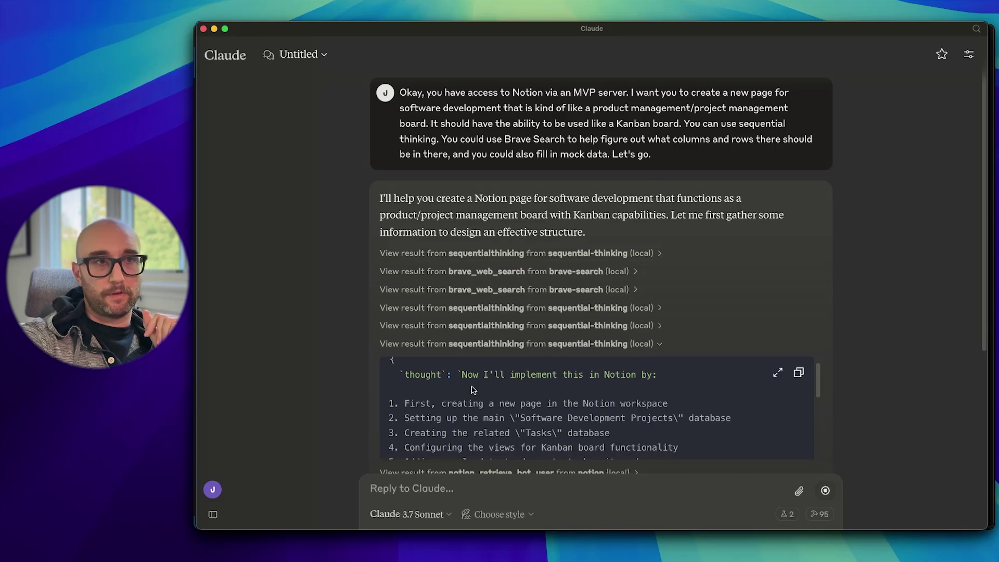
scroll(473, 390, "down", 2)
left_click(462, 344)
- Read Claude's closing summary of the databases, sample data and board usage instructions
scroll(722, 337, "down", 20)
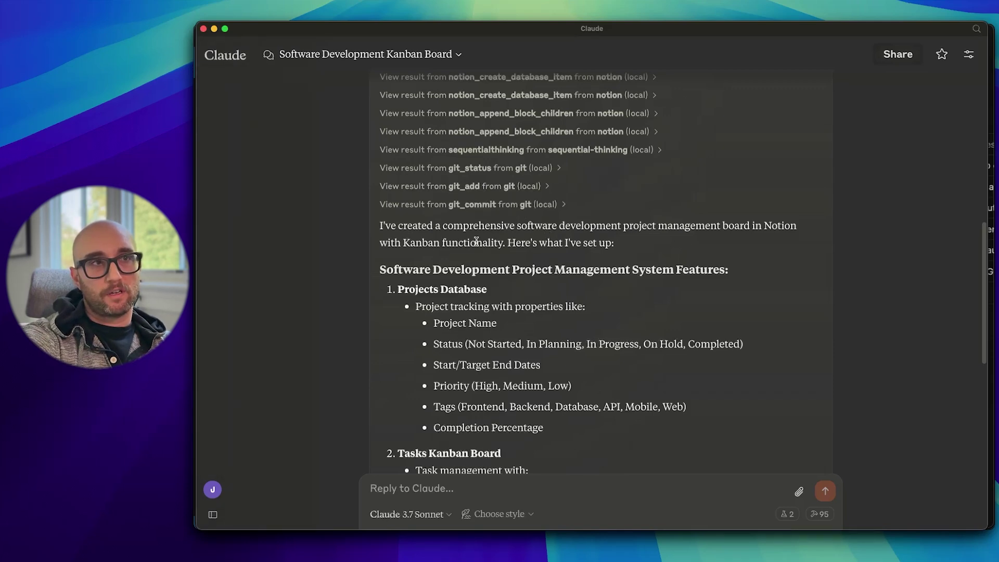
scroll(416, 294, "down", 10)
scroll(424, 300, "up", 8)
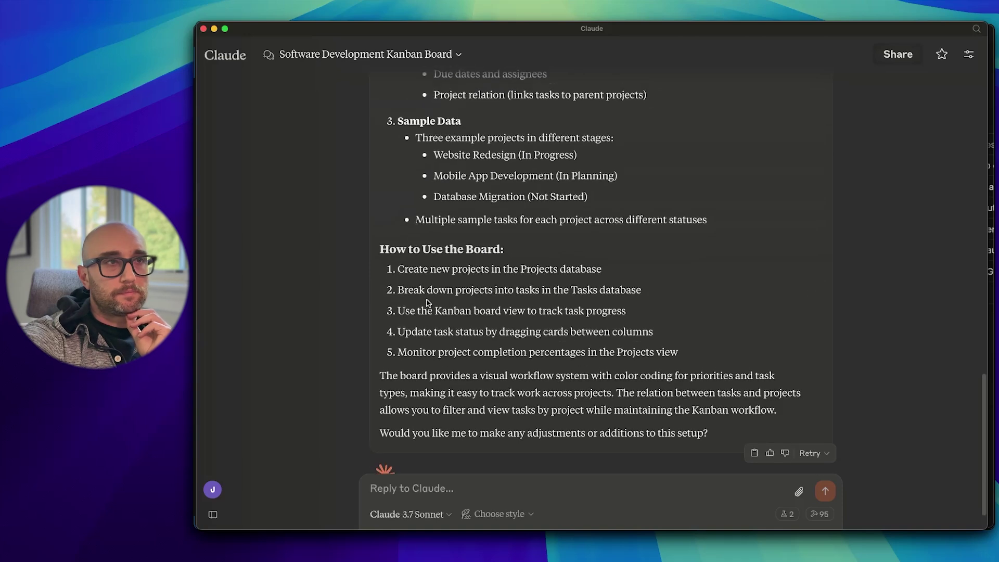
- Switch to Notion, review all columns of the Software Development Project Management table, and show its Board view
key("super+Tab")
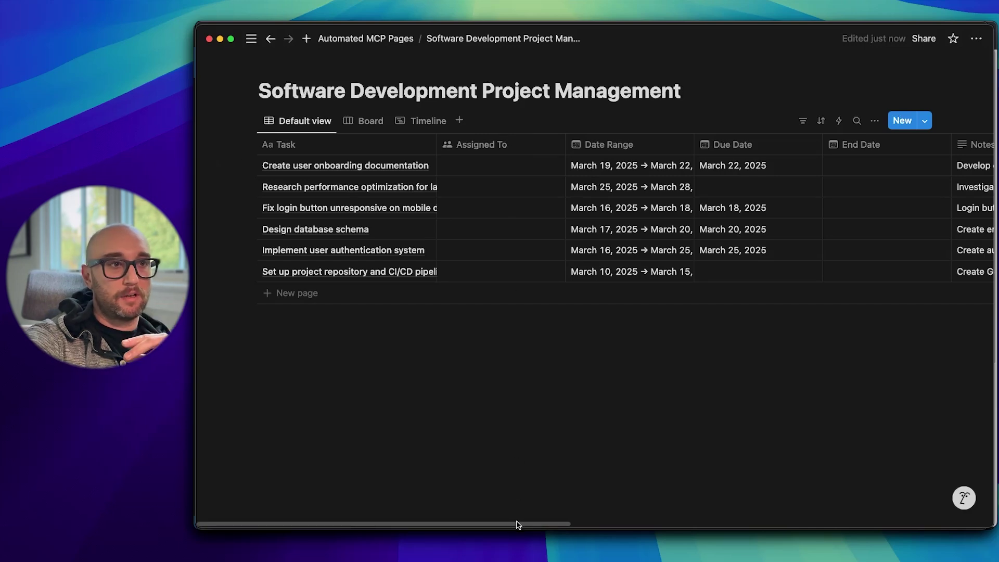
left_click_drag(518, 524, 769, 495)
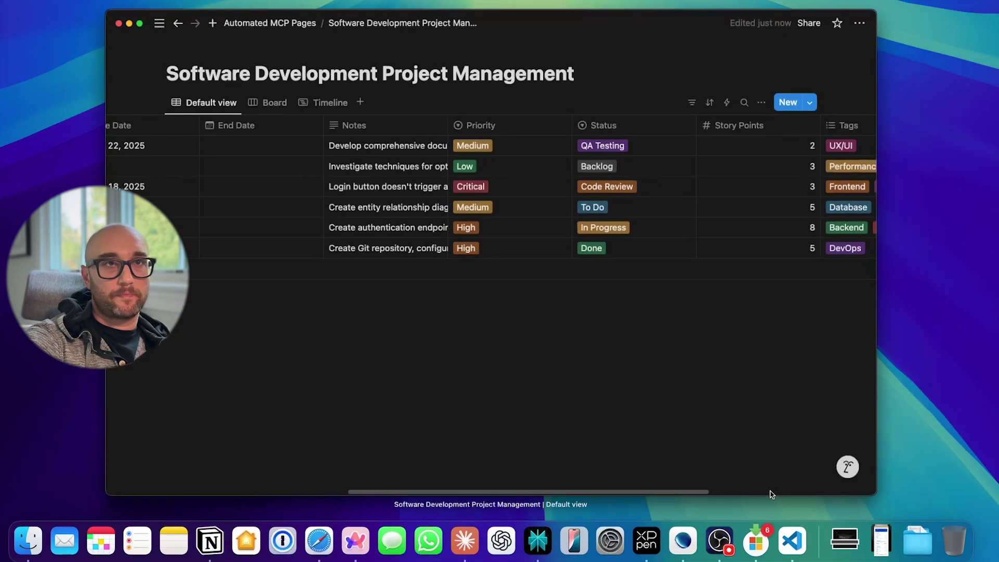
scroll(703, 449, "right", 6)
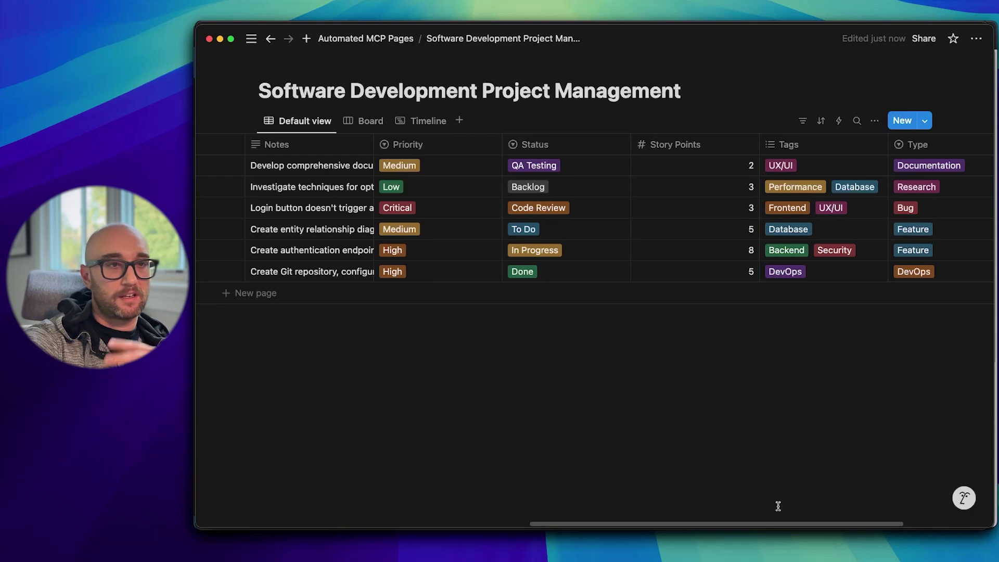
left_click_drag(781, 525, 452, 504)
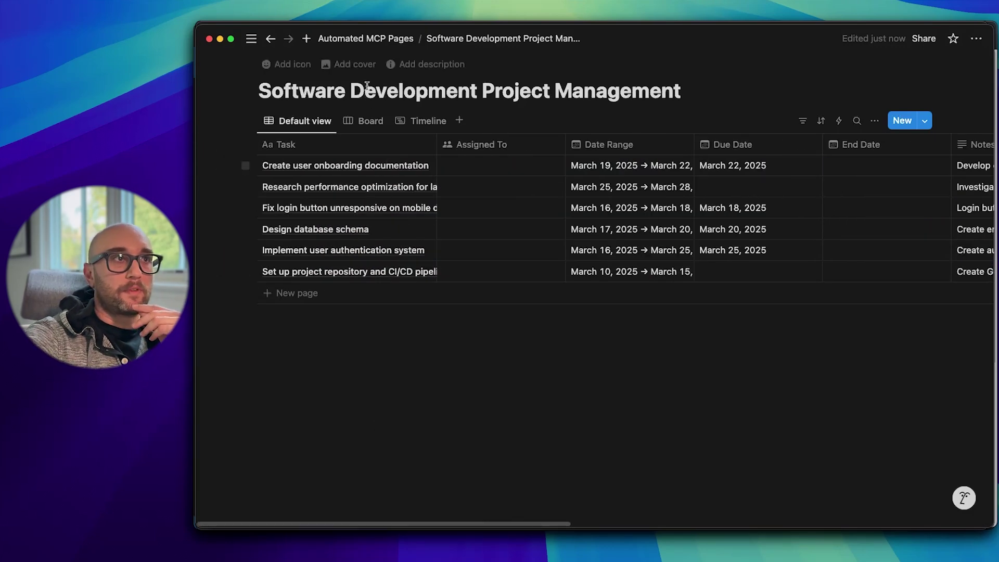
left_click(360, 124)
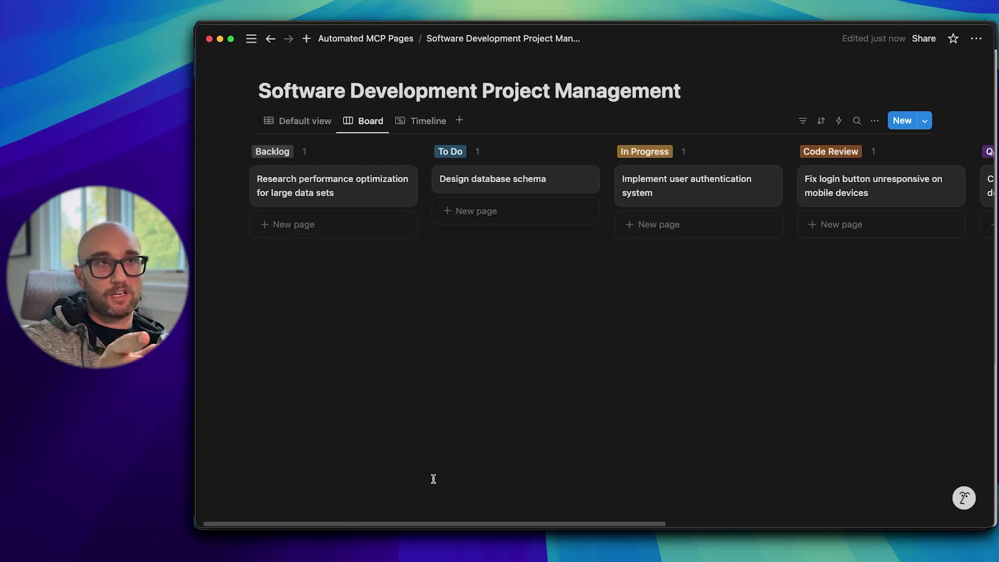
- Switch to Claude, ask it to move the user authentication task and add dark mode to the backlog, and read its reply
key("super+Tab")
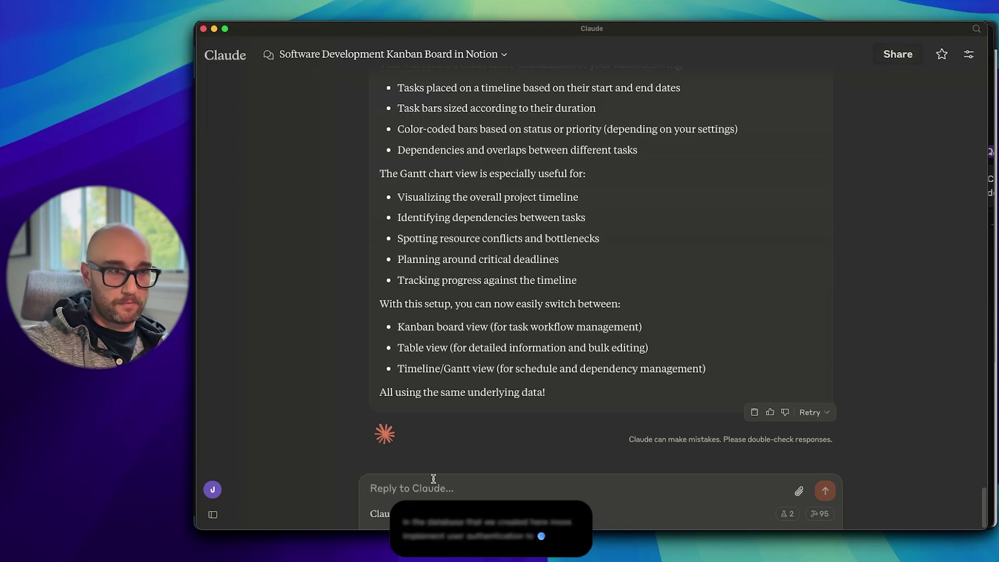
key("Return")
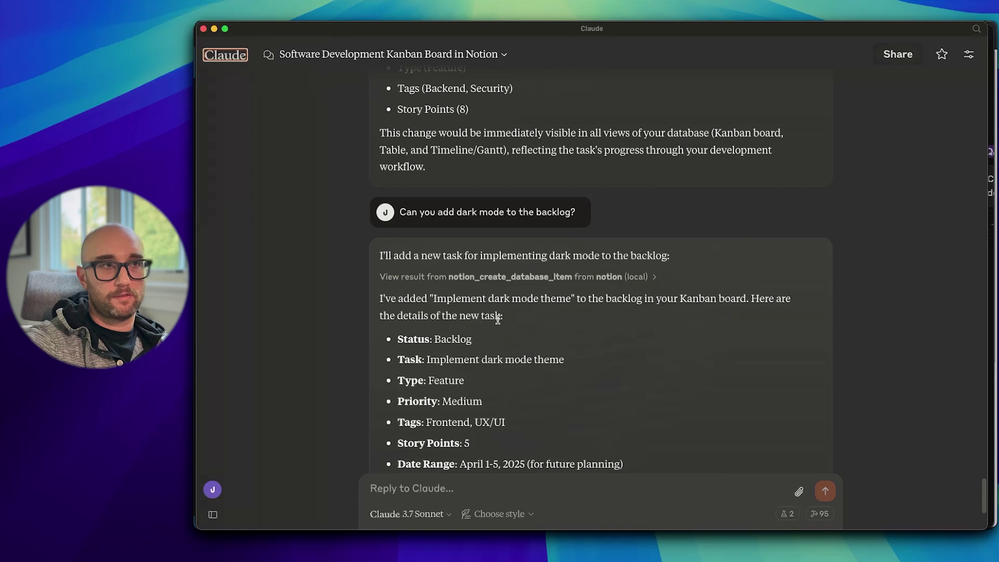
scroll(469, 332, "down", 3)
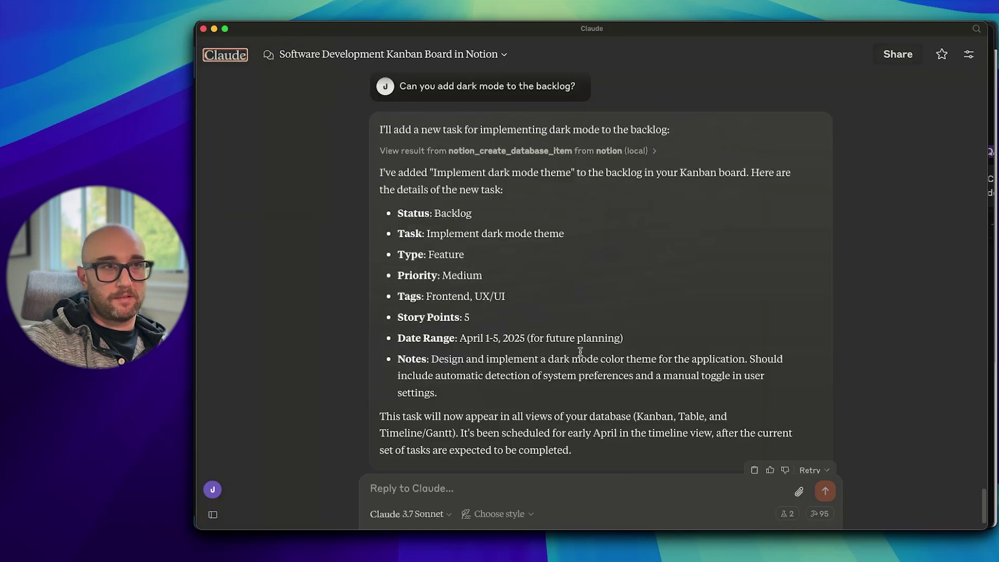
- Switch to Notion, show the project database's Timeline view, and try shifting the "Set up project repository and CI/CD pipeline" bar slightly earlier
key("super+Tab")
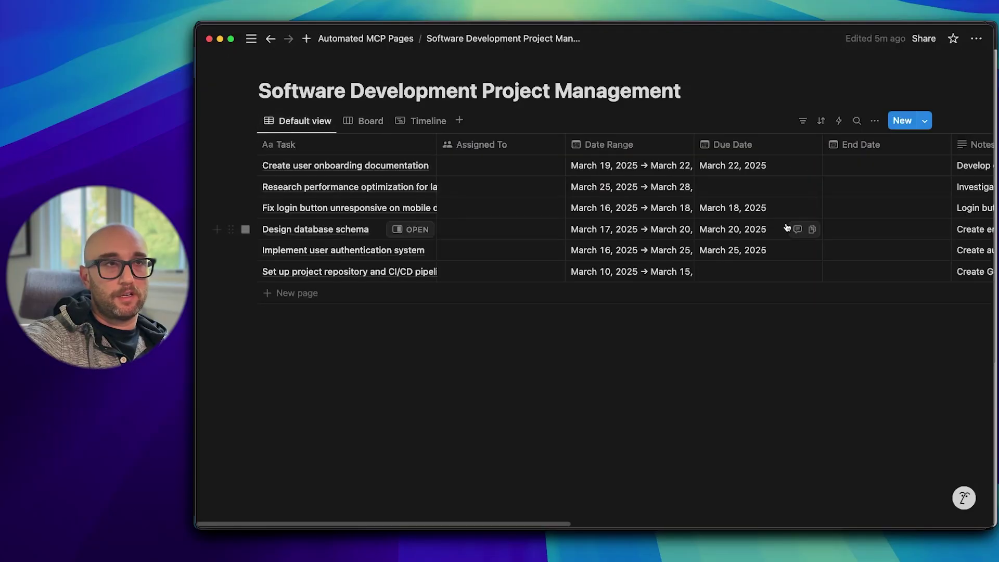
left_click(419, 120)
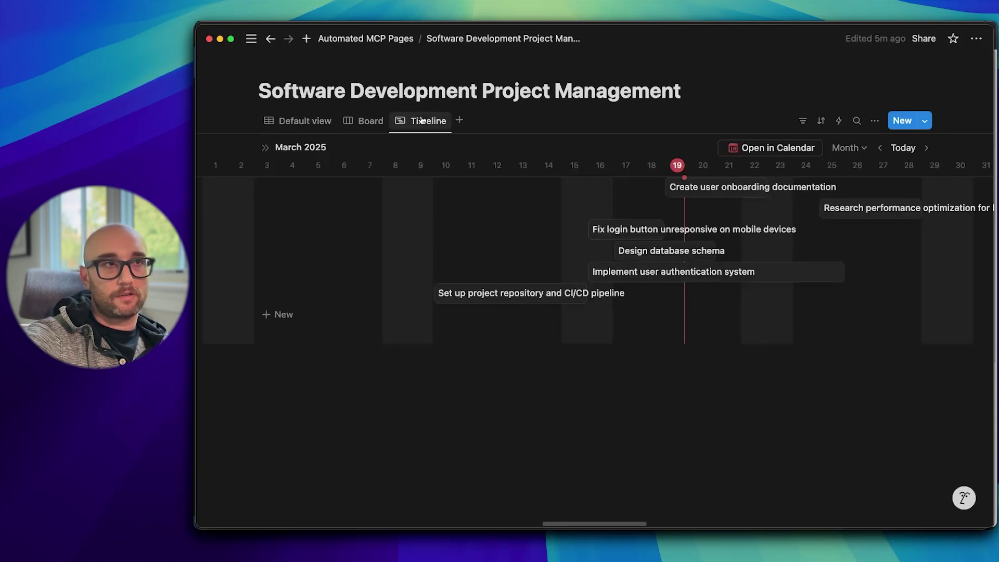
left_click_drag(533, 294, 513, 294)
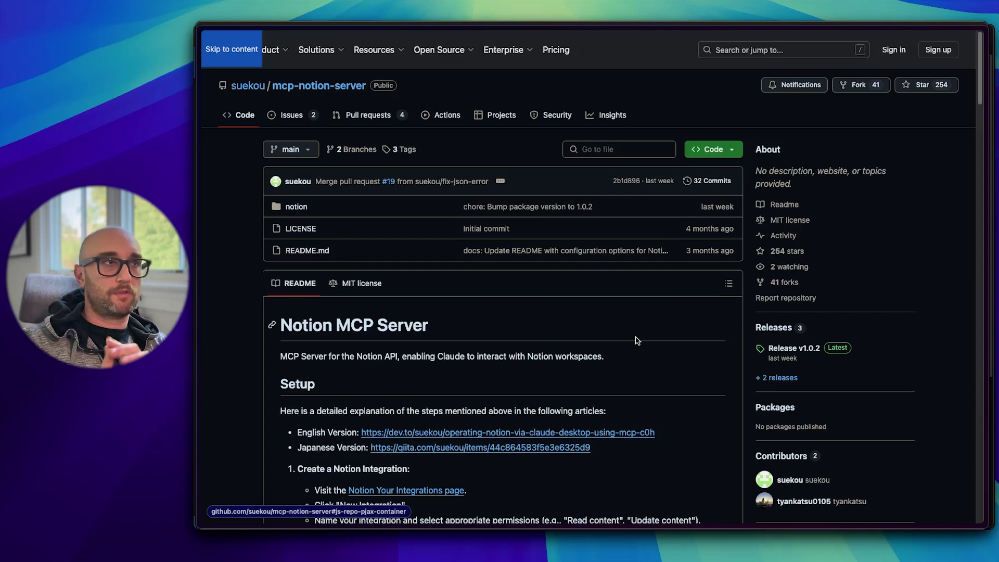
- On the mcp-notion-server GitHub repository, check the owner's details and read the README's setup steps for the Notion integration
right_click(249, 85)
left_click(226, 249)
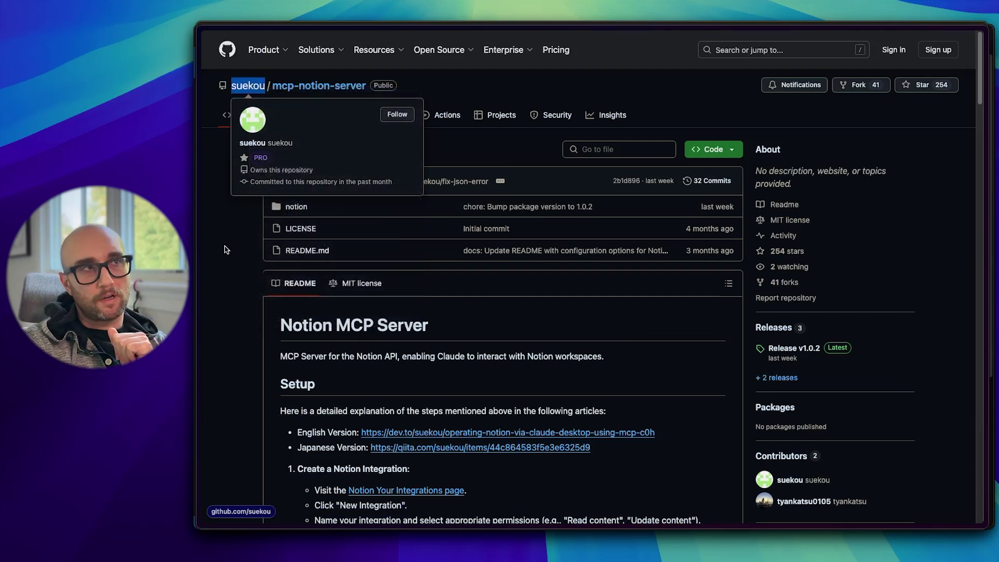
left_click(229, 244)
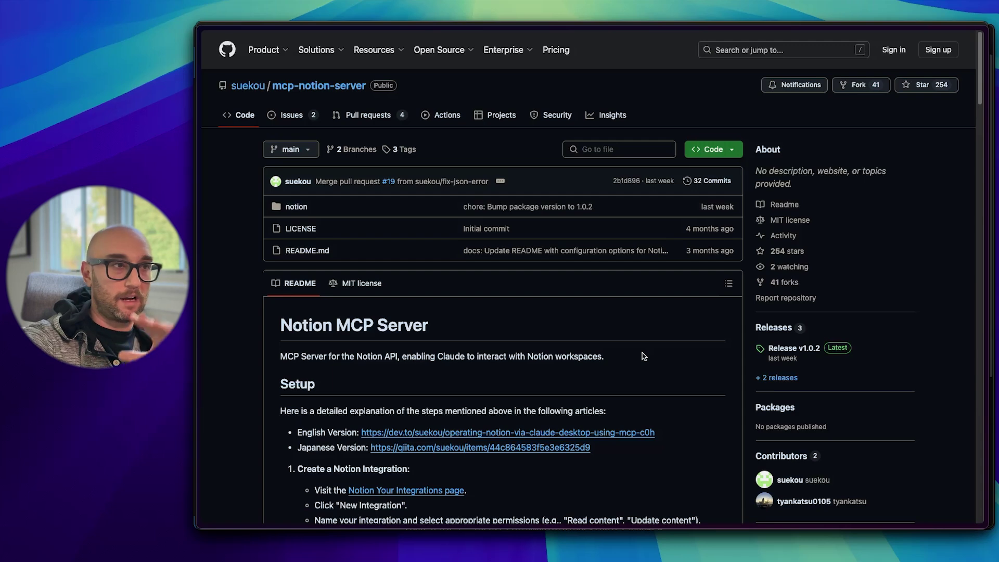
scroll(559, 320, "down", 1)
scroll(559, 321, "down", 3)
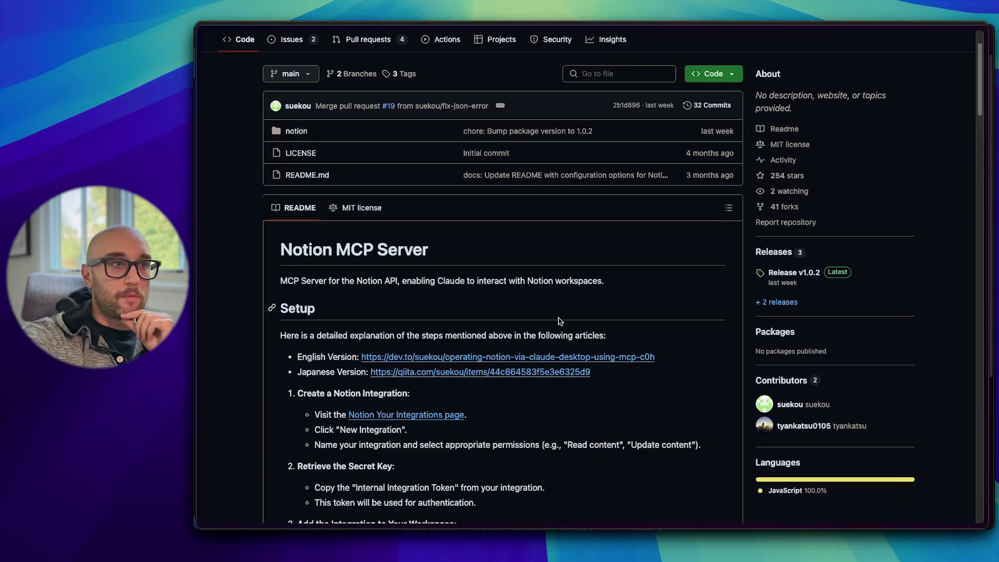
scroll(561, 320, "down", 2)
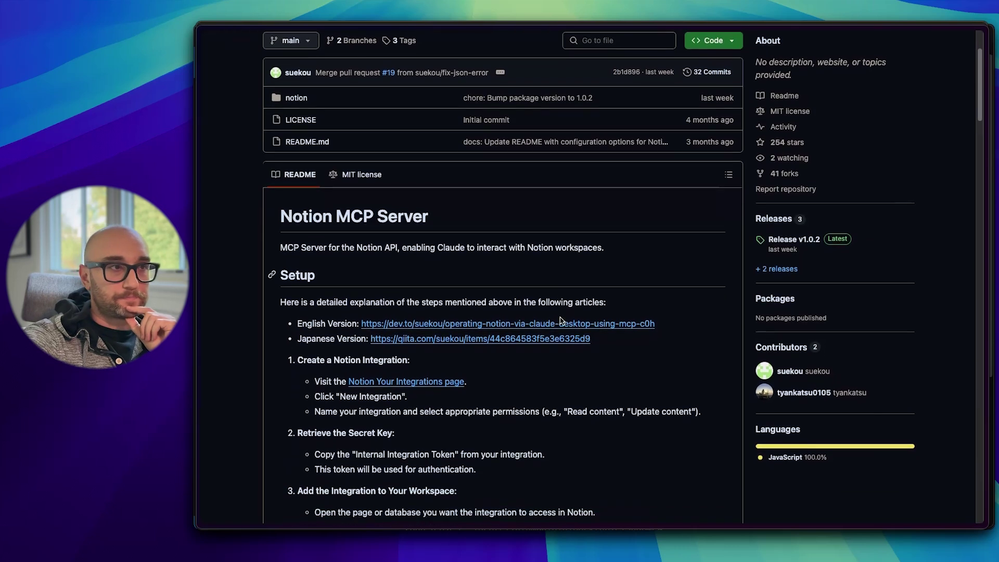
scroll(561, 320, "down", 2)
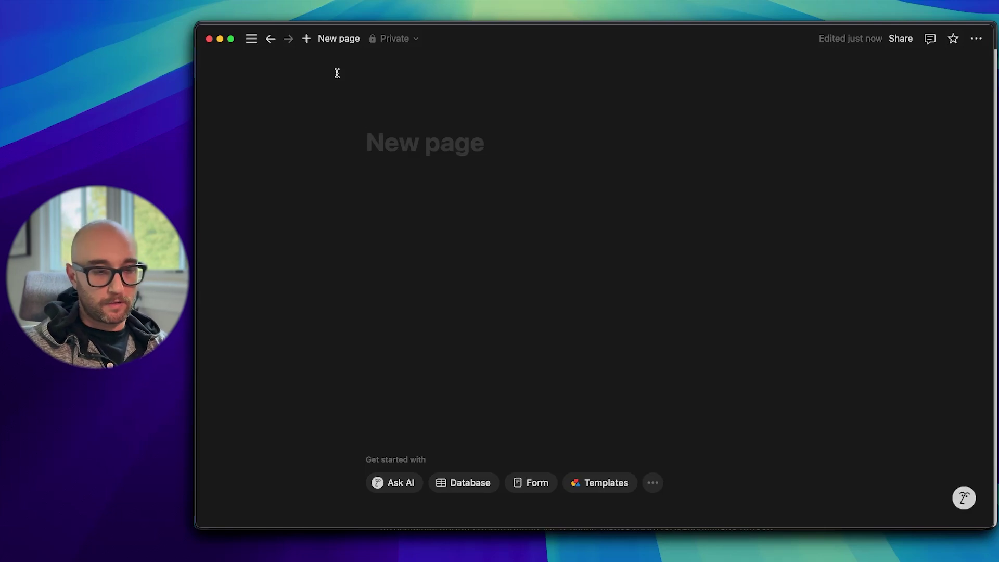
- Title the new Notion page "MCP Trial"
type("Mc")
key("BackSpace")
type("CP Trial")
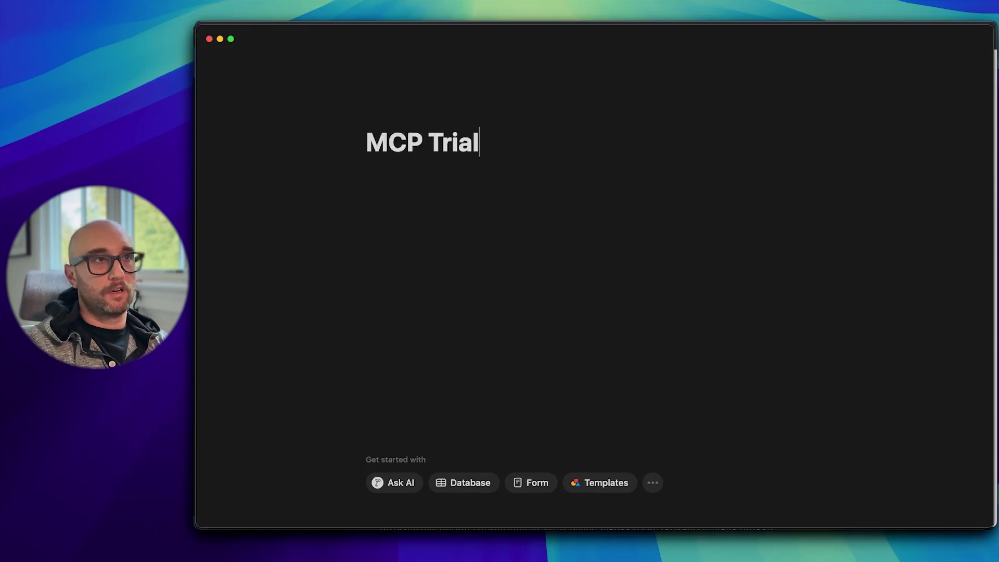
- Switch to the Notion Integrations page and create an Internal integration named "MCP TRIAL" associated with the personal workspace
key("super+Tab")
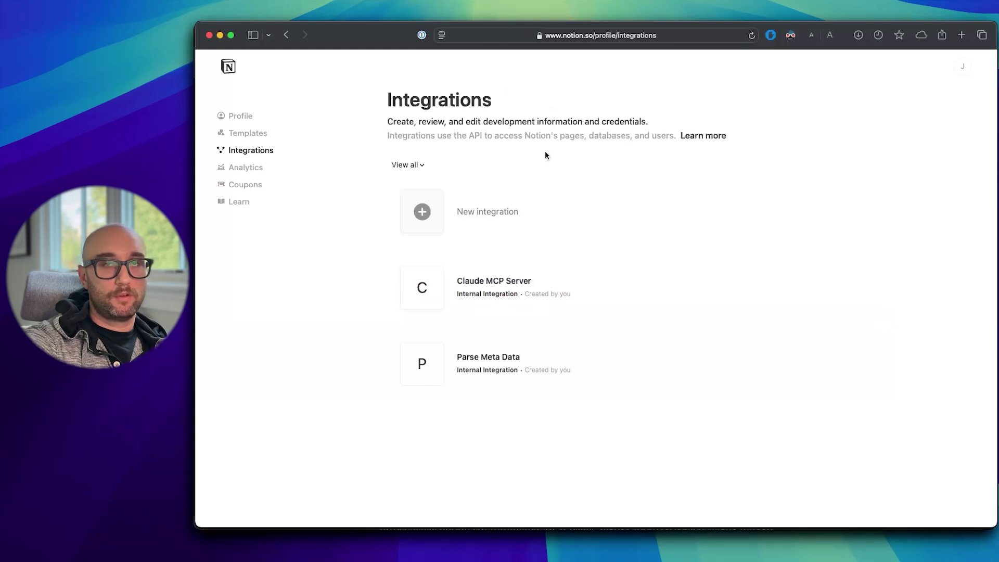
left_click(511, 215)
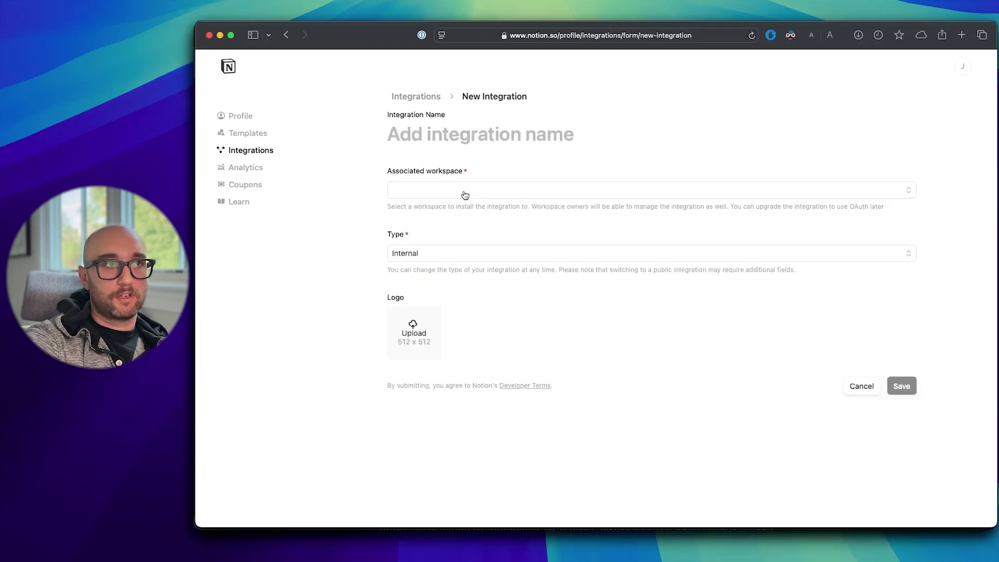
left_click(465, 195)
left_click(481, 212)
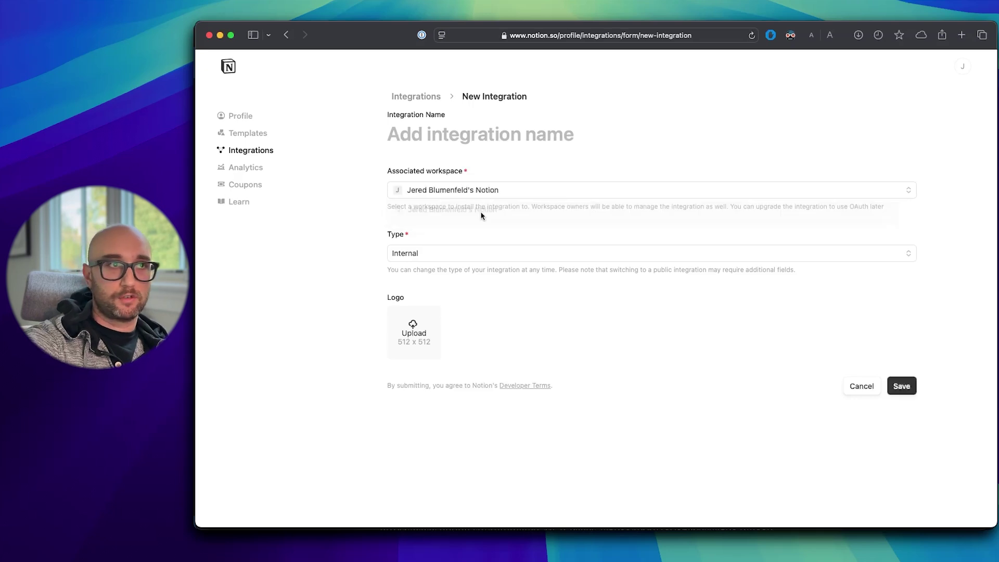
left_click(504, 253)
left_click(468, 135)
type("MCP TRIAL")
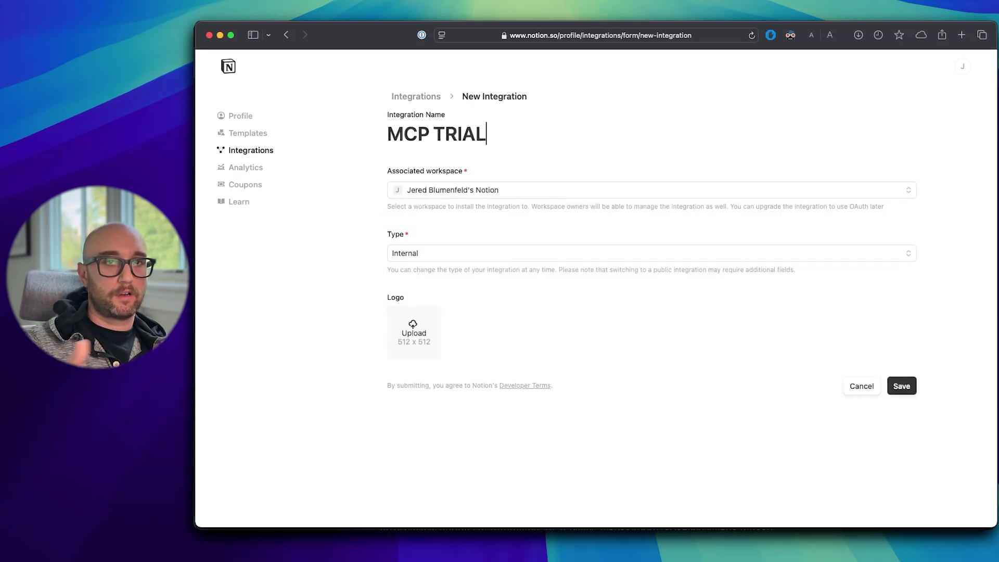
left_click(904, 386)
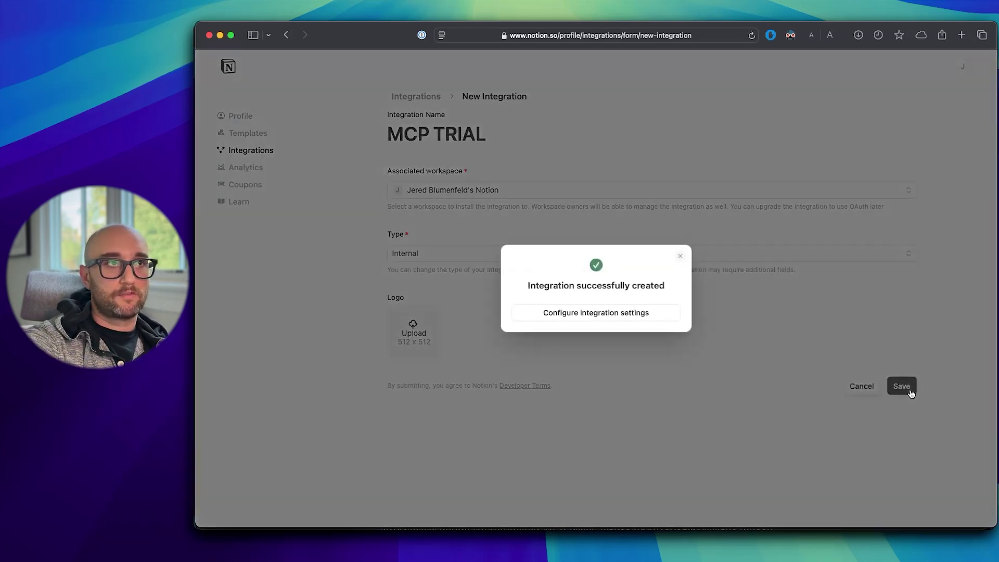
- Open the new integration's settings and review its secret field and content, comment and user capabilities
left_click(628, 319)
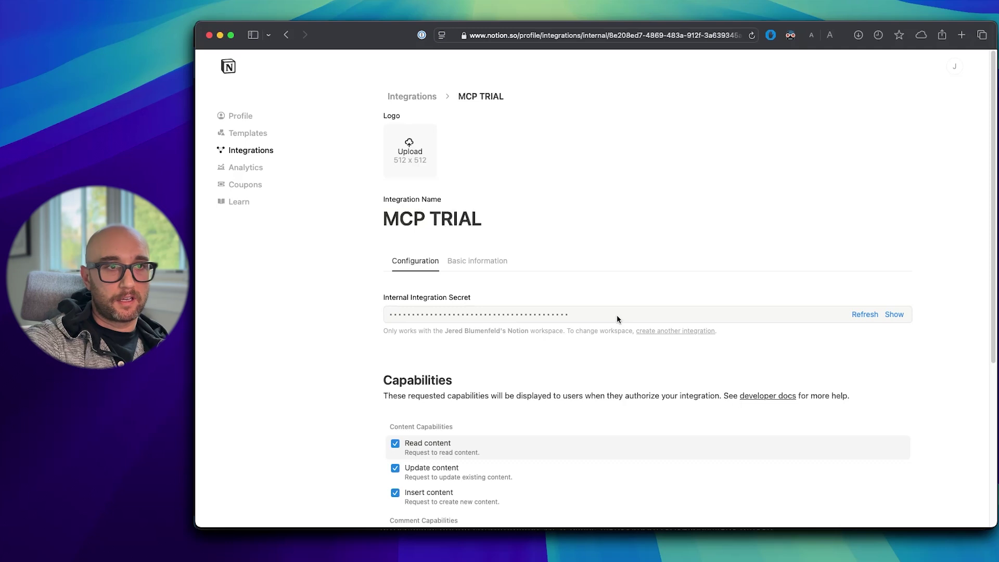
scroll(584, 373, "down", 3)
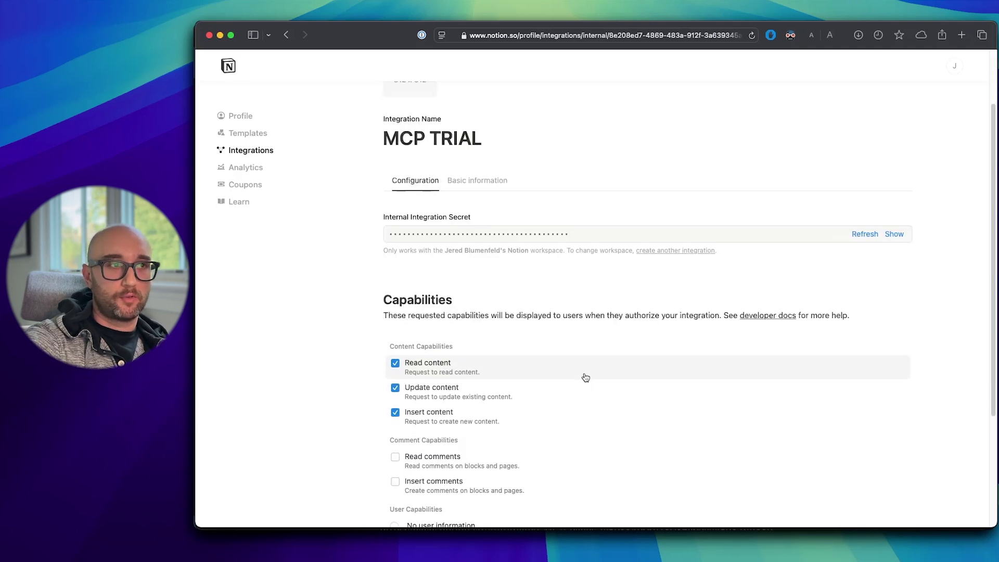
scroll(585, 377, "down", 2)
scroll(467, 269, "down", 4)
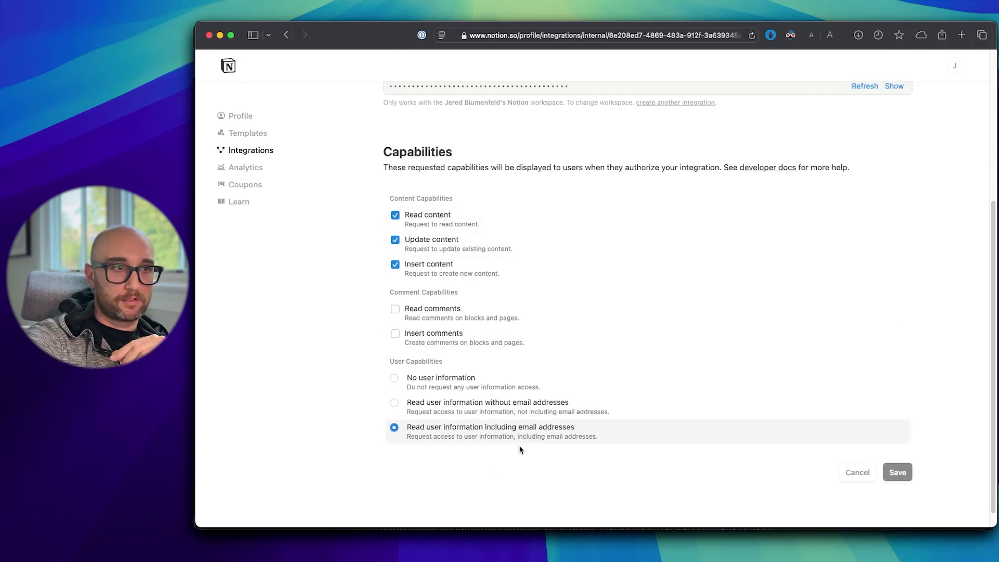
scroll(660, 273, "up", 5)
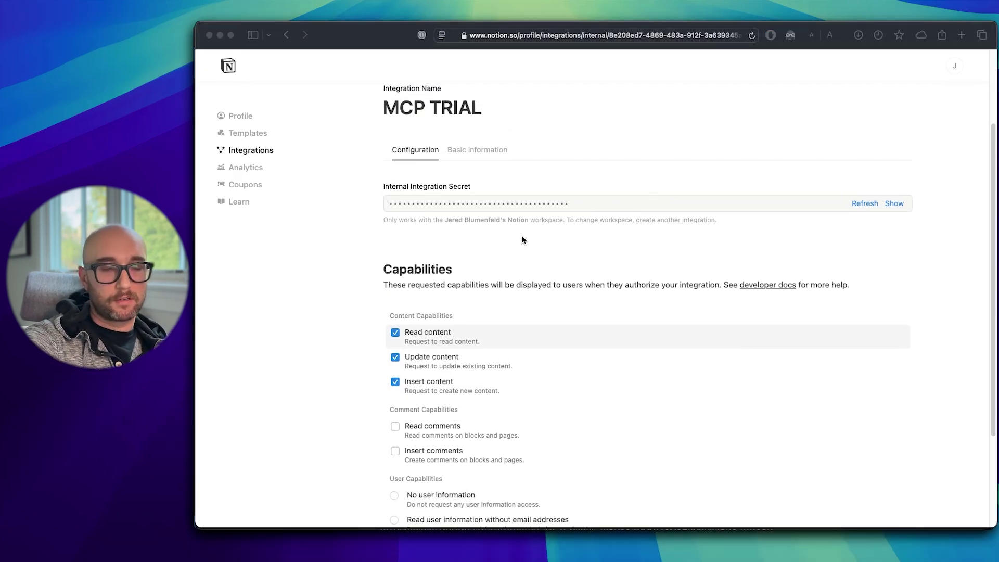
- Return to the GitHub README, review the Claude Desktop configuration instructions, and highlight the "notion" server block in the npx example
key("super+Tab")
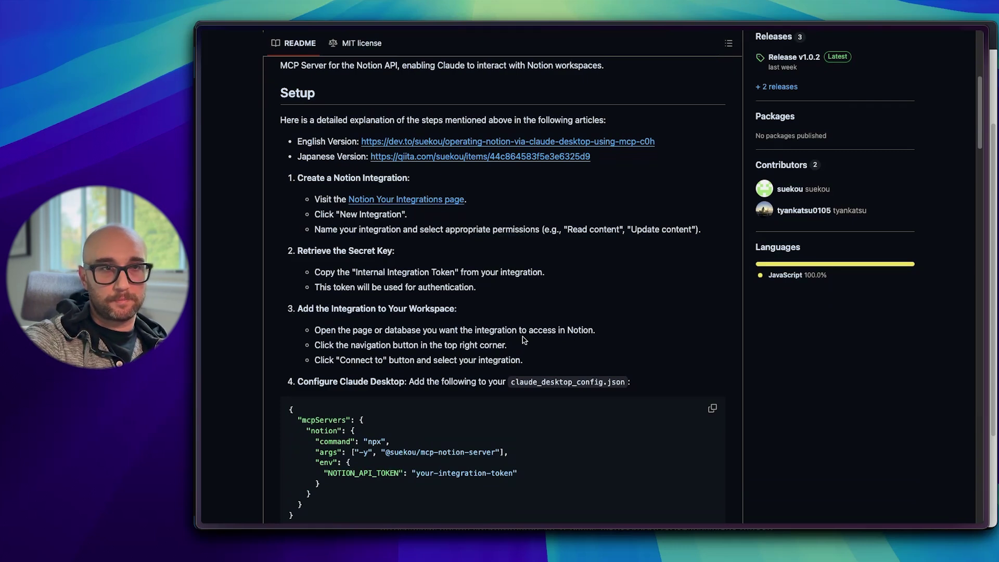
scroll(523, 340, "down", 4)
scroll(486, 341, "up", 1)
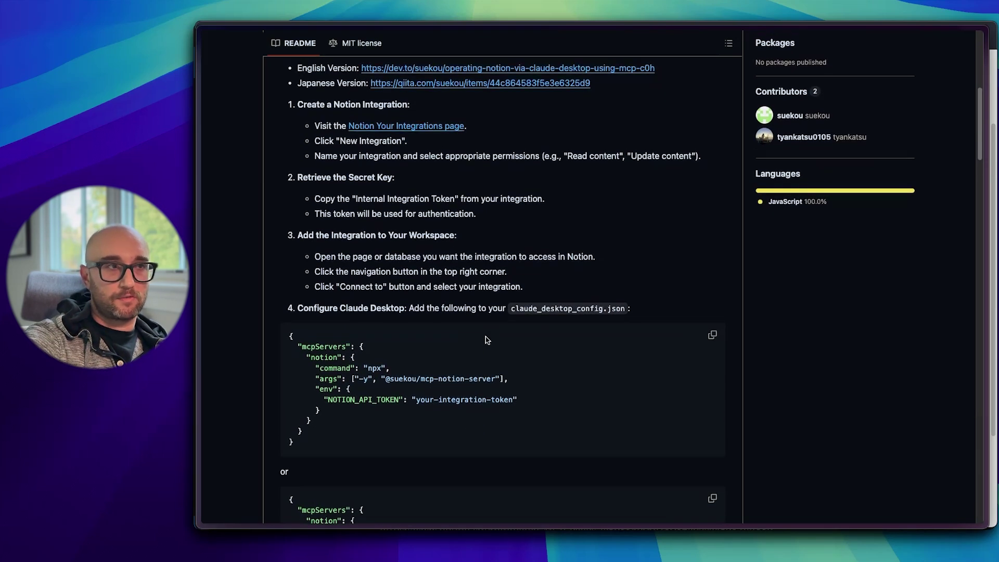
scroll(368, 219, "down", 5)
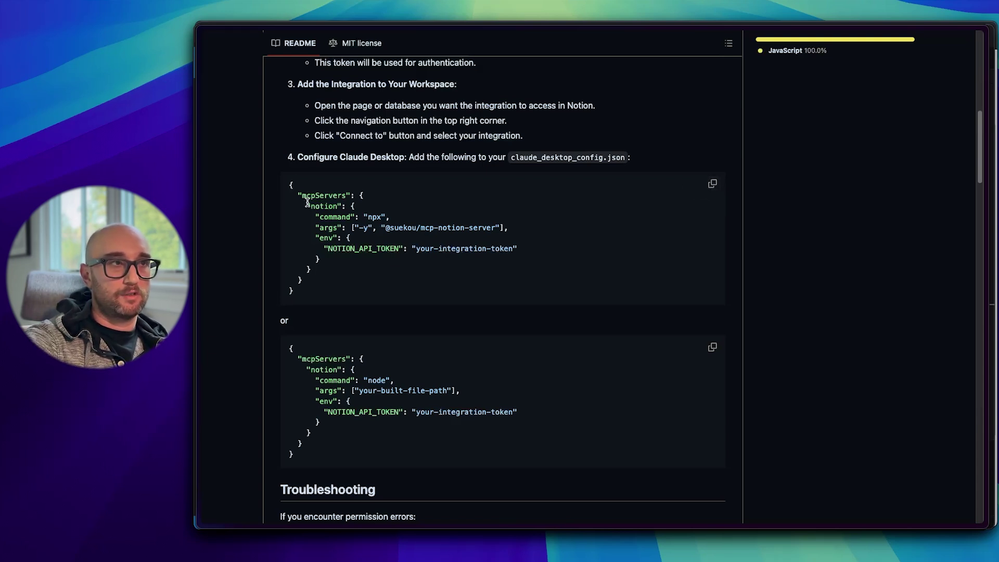
left_click_drag(306, 205, 273, 326)
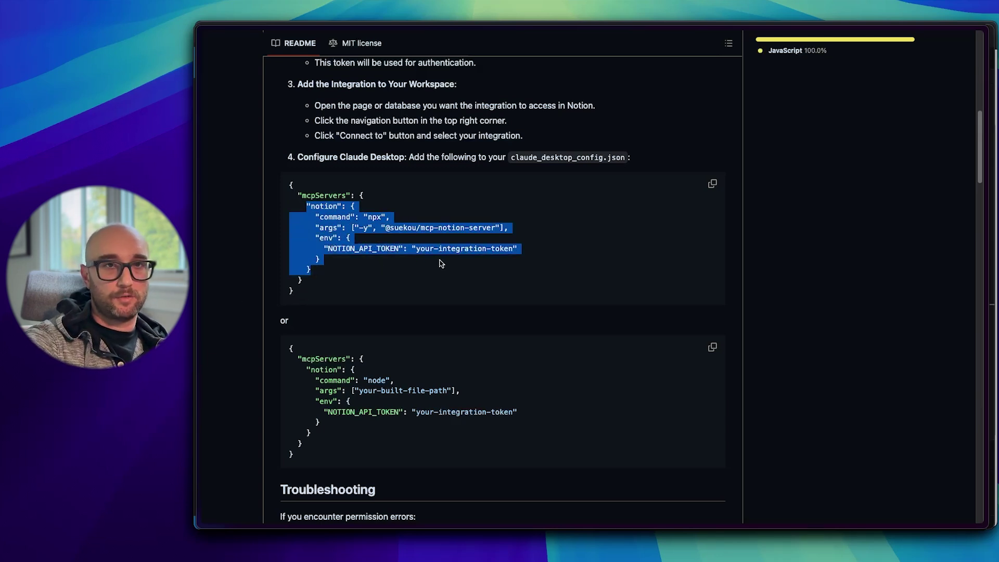
key("super+Tab")
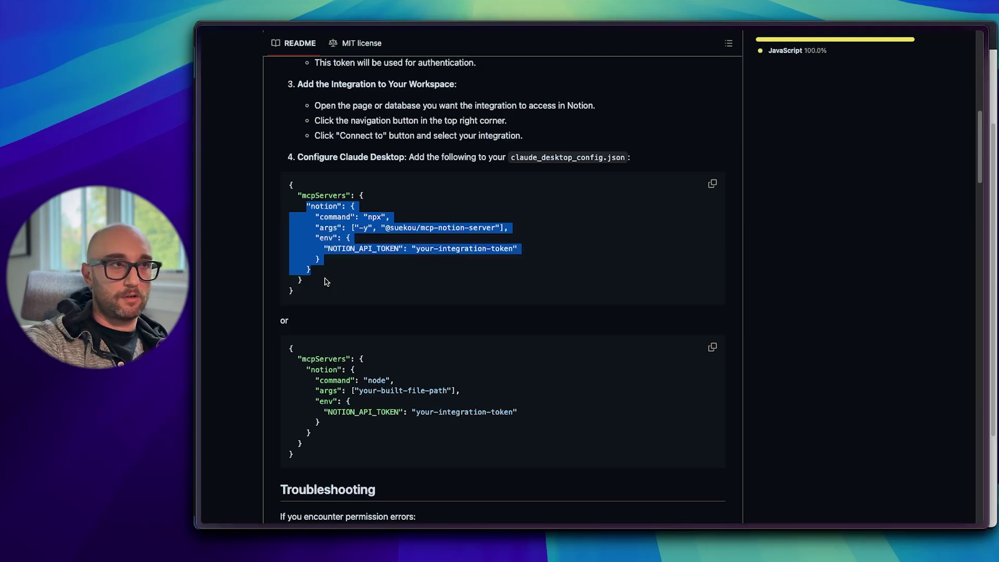
- Locate the NOTION_API_TOKEN value in claude_desktop_config.json in VS Code, and reveal the MCP TRIAL integration secret on Notion's integration page
key("super+Tab")
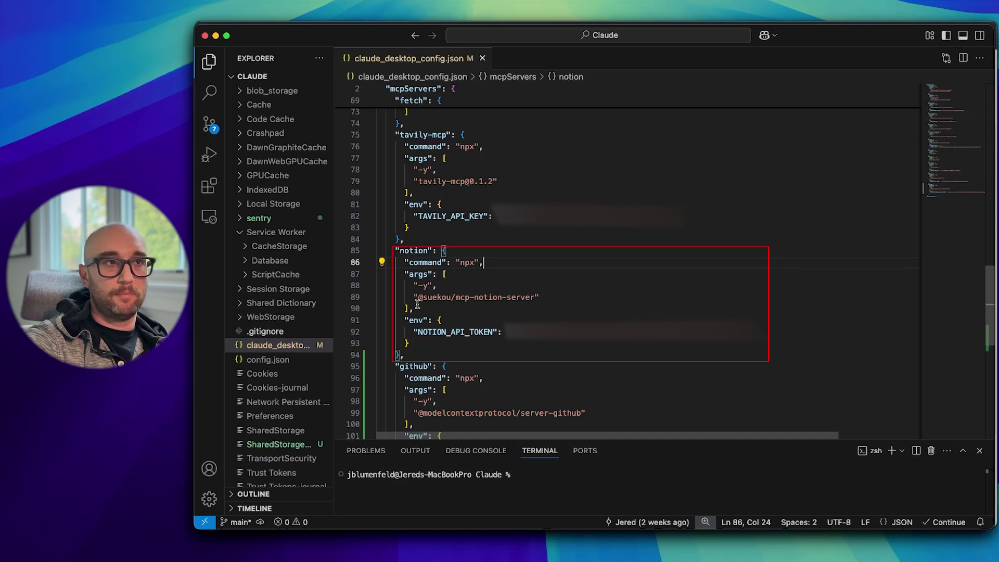
left_click_drag(752, 336, 511, 332)
key("super+Tab")
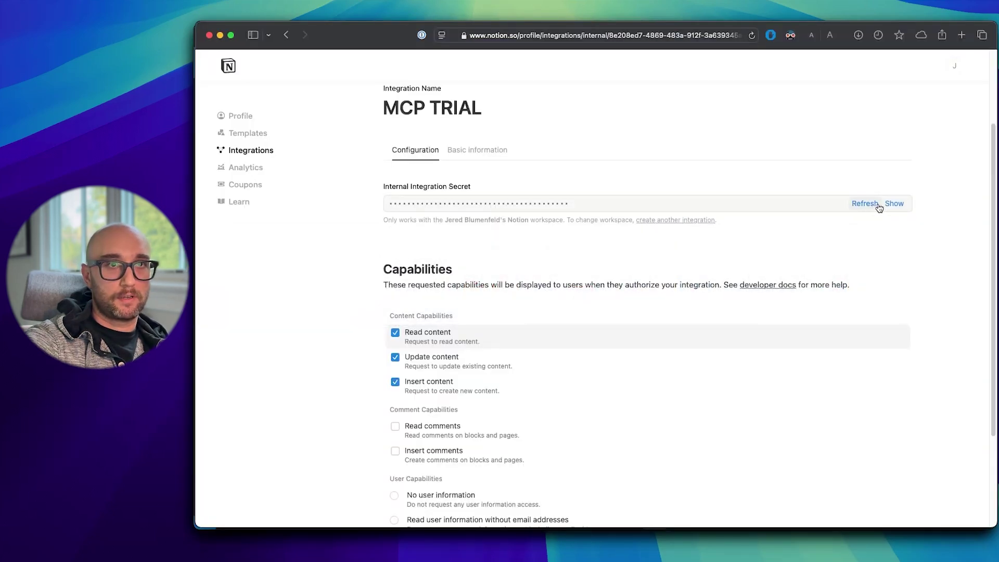
left_click(894, 203)
scroll(894, 203, "up", 3)
- Switch to Claude and browse the list of available MCP tools and the servers that provide them
key("super+Tab")
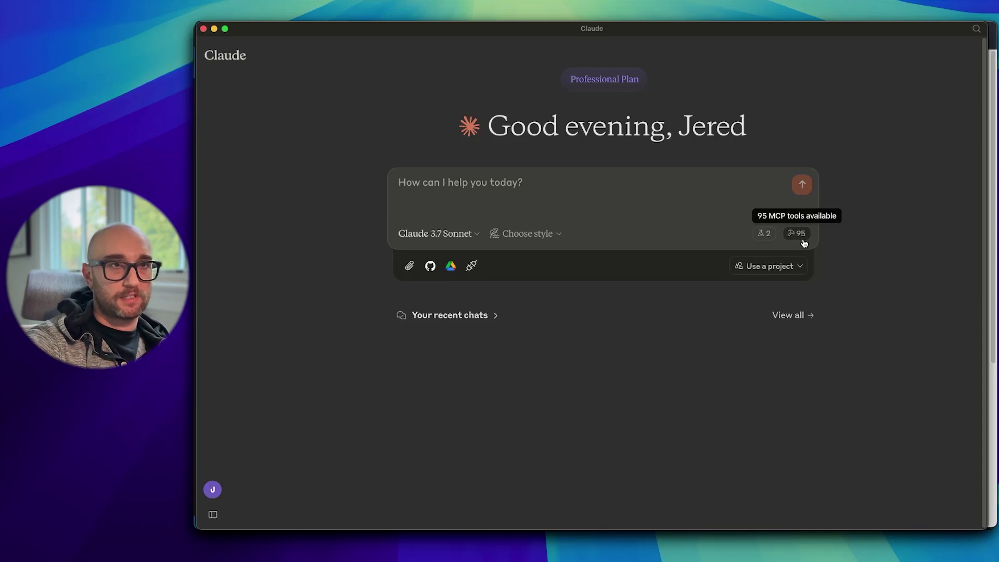
left_click(802, 240)
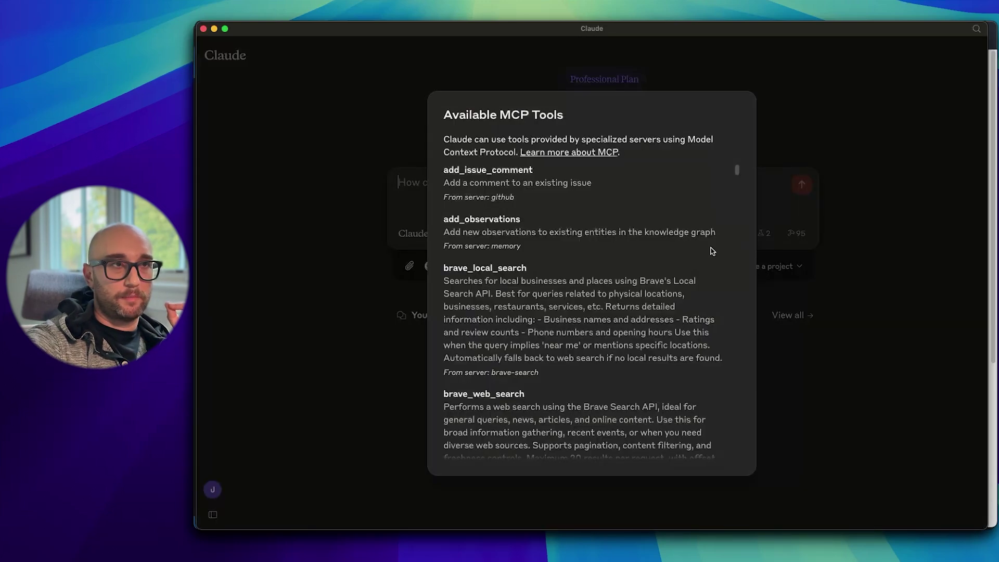
scroll(619, 310, "down", 10)
scroll(618, 310, "down", 15)
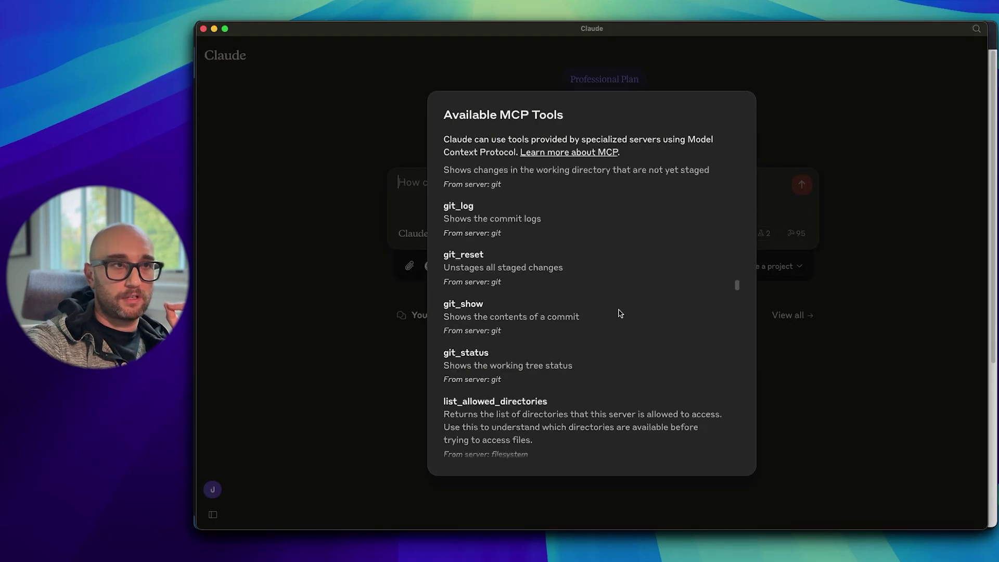
triple_click(529, 276)
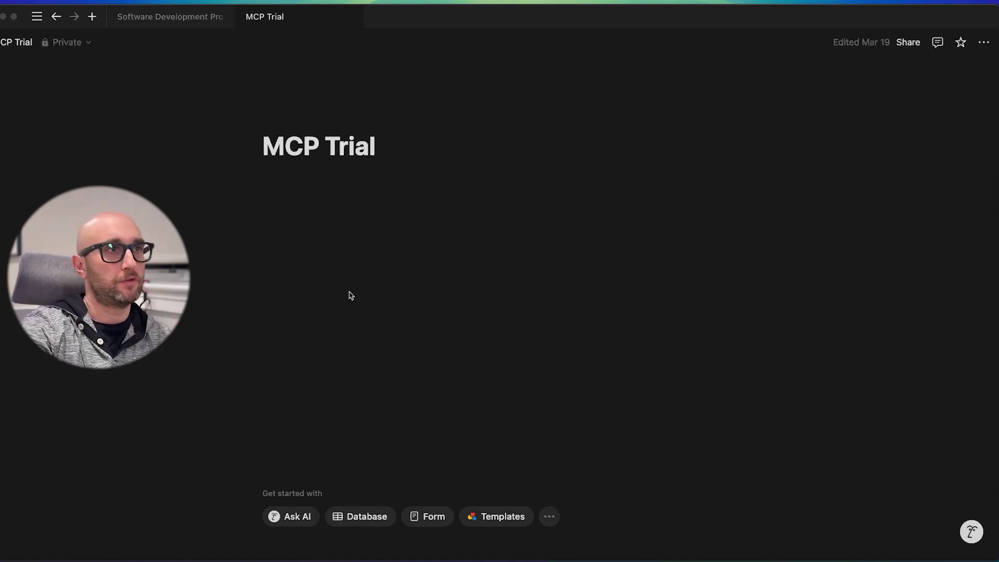
- Connect the MCP Trial integration to the MCP Trial page in Notion, granting it access to the page and all child pages
left_click(983, 42)
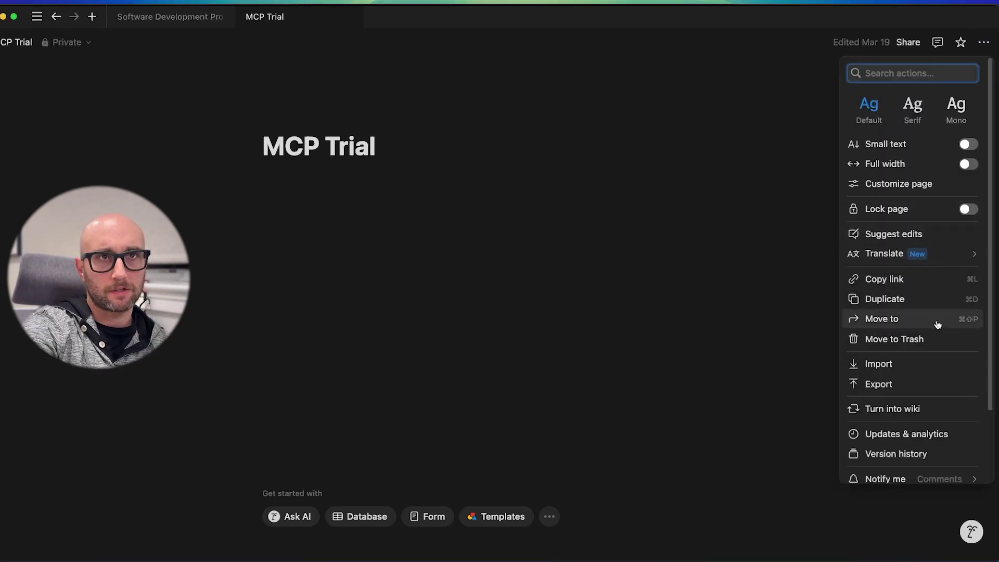
scroll(936, 323, "down", 3)
left_click(931, 422)
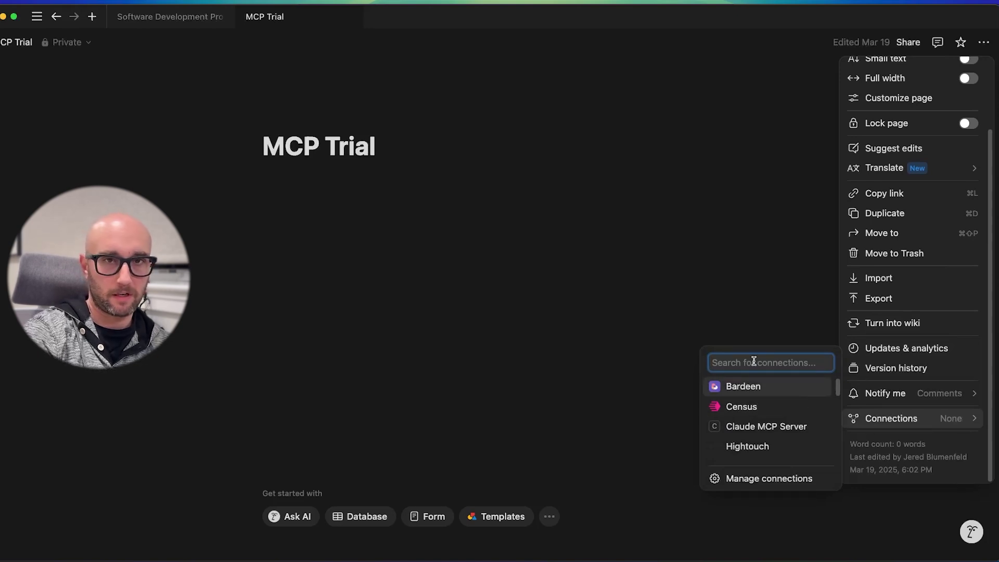
type("trial")
left_click(739, 420)
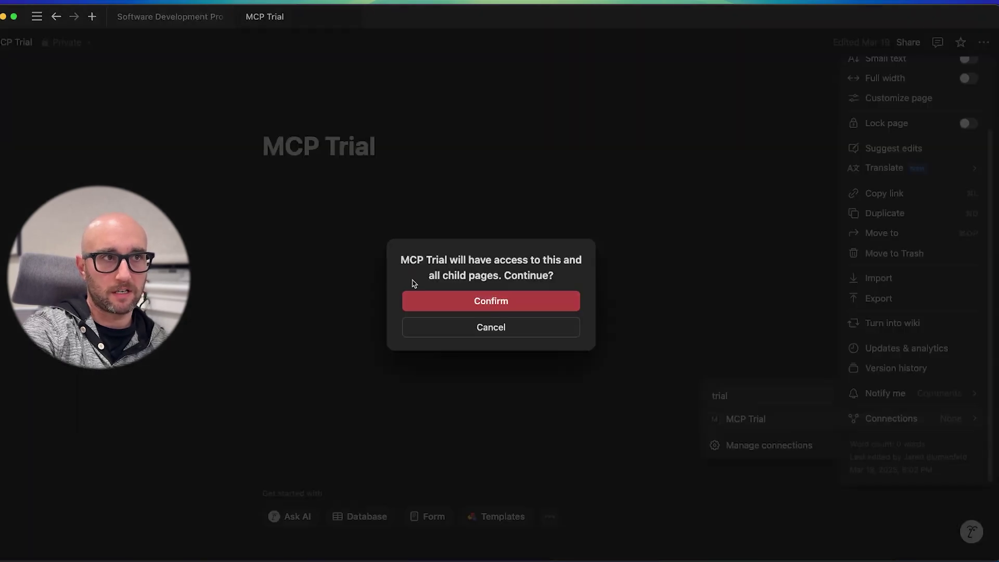
left_click(569, 296)
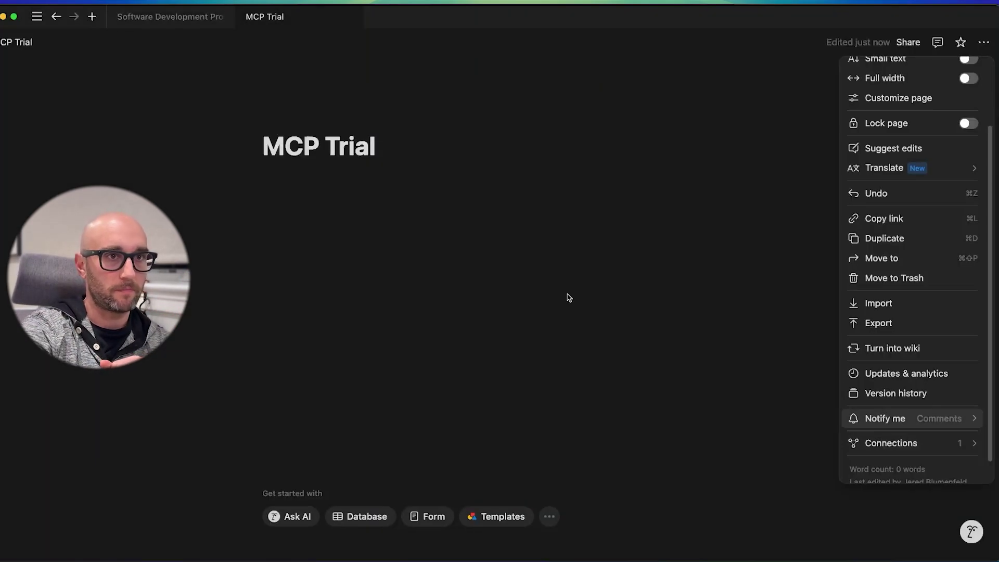